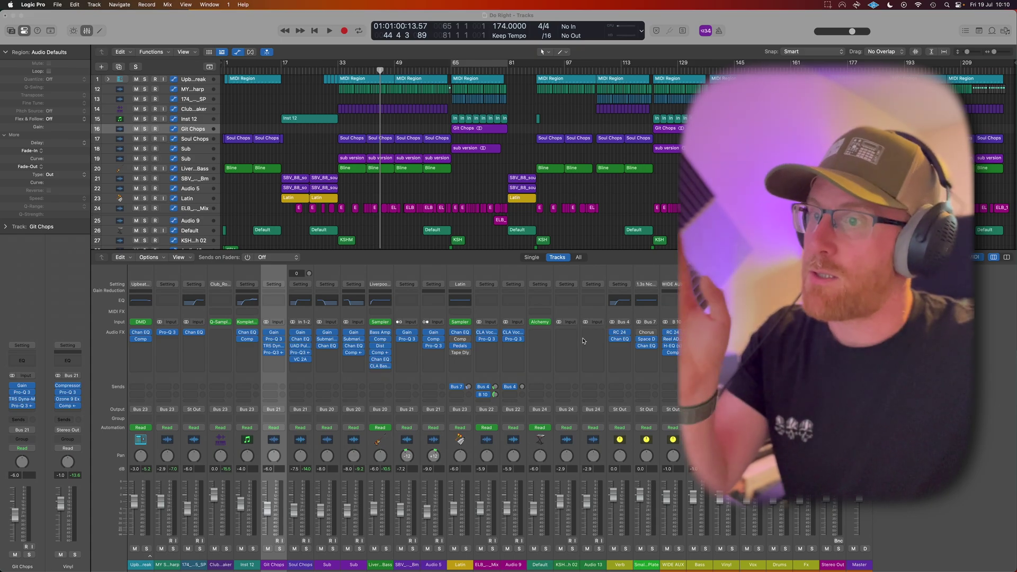
Step: Solo the Drums bus and audition it with the cycle range on bars 49 to 65
click(786, 549)
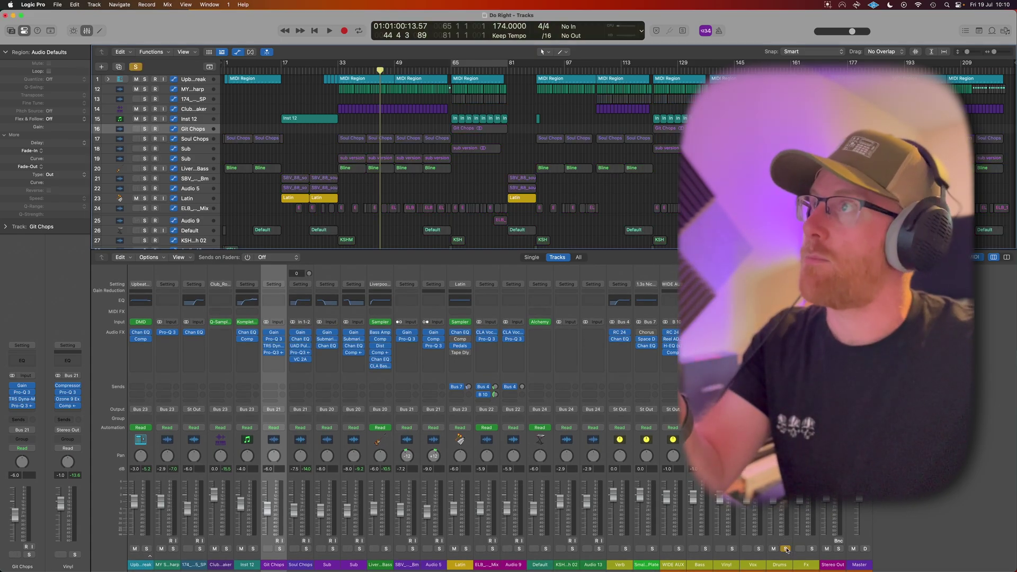
click(482, 65)
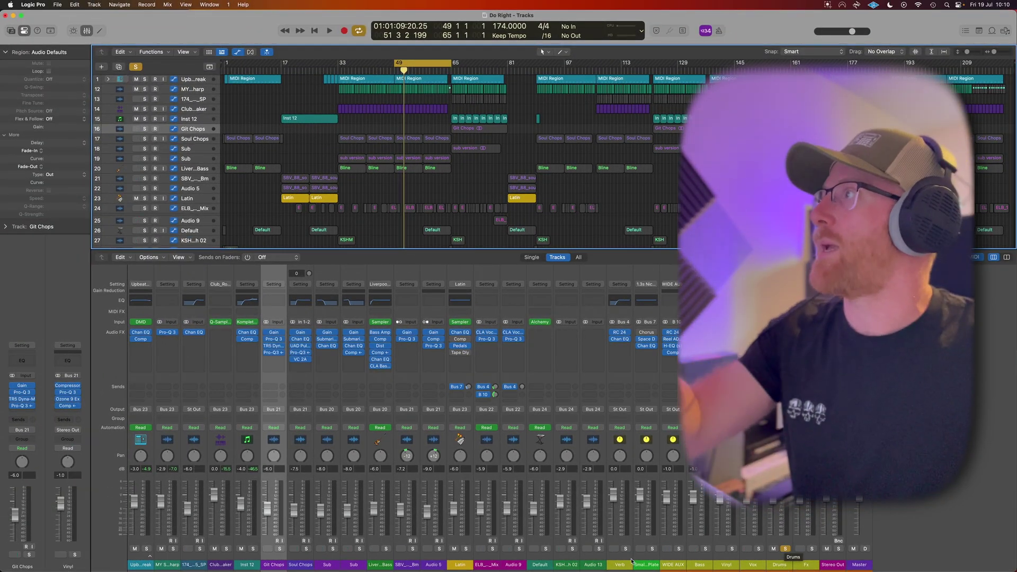
Step: Step through the drum-bus tracks down to the Club_Royal_Shaker and Inst 12 tracks, and unsolo the Drums bus
click(191, 90)
click(198, 110)
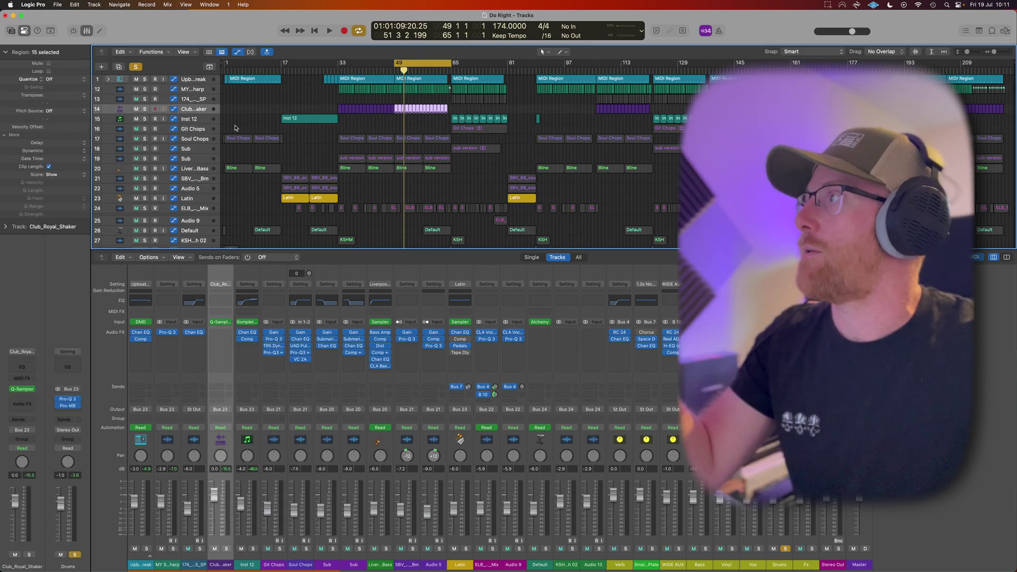
click(196, 122)
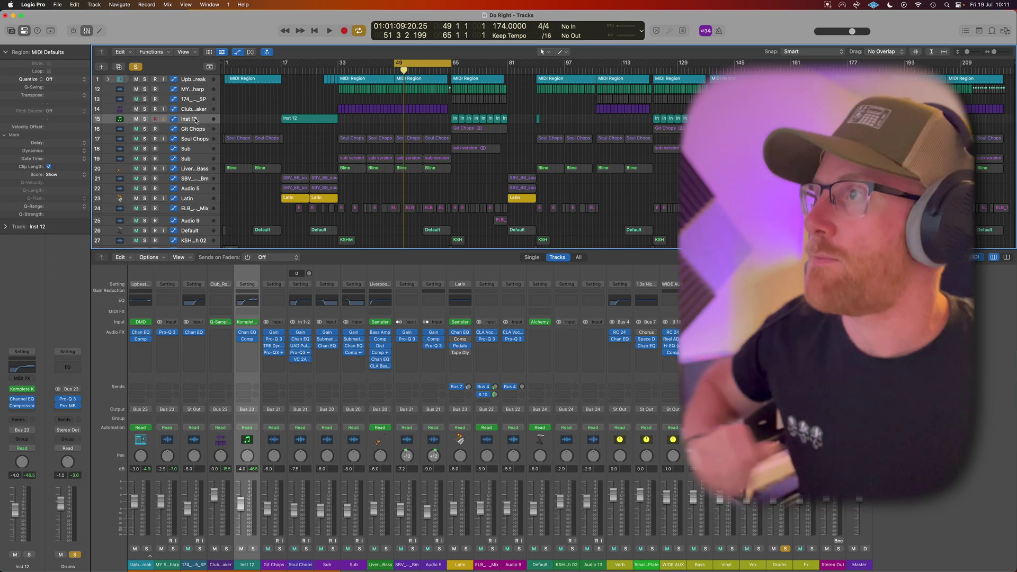
click(785, 549)
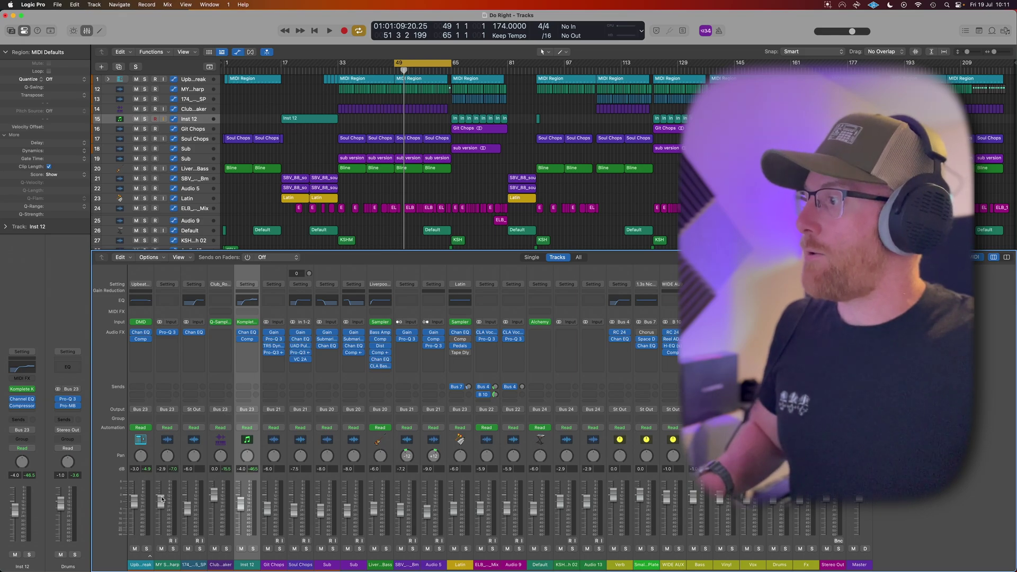
Step: Select the Upbeat Liquid Break channel in the mixer and expand its stack into the individual drum channels
click(141, 566)
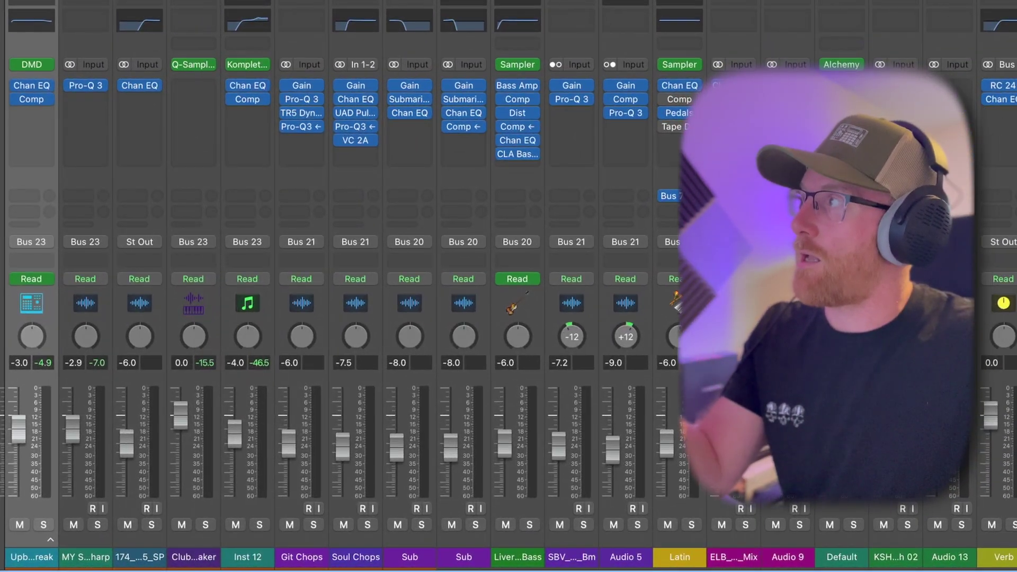
click(50, 539)
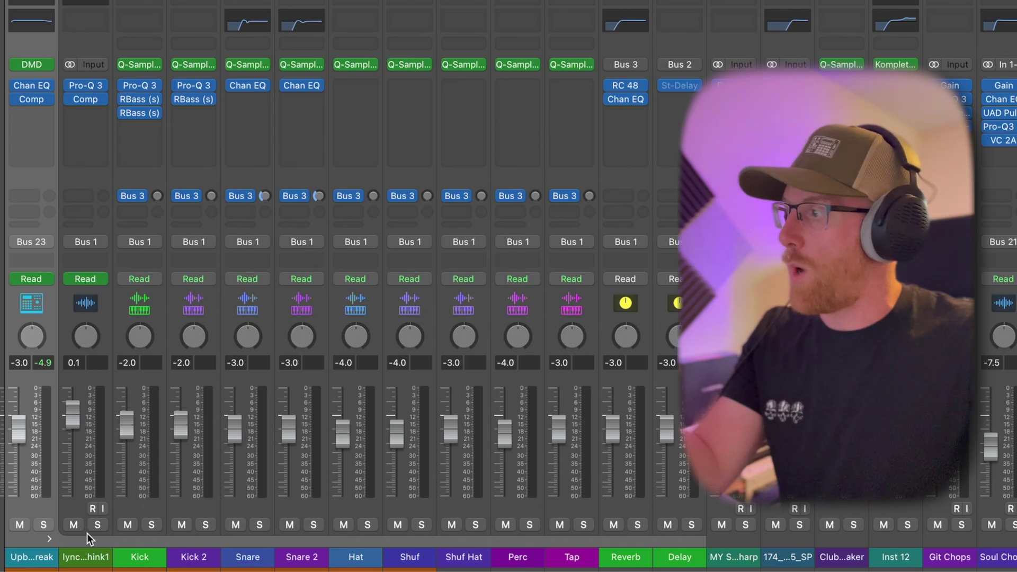
click(51, 541)
click(52, 541)
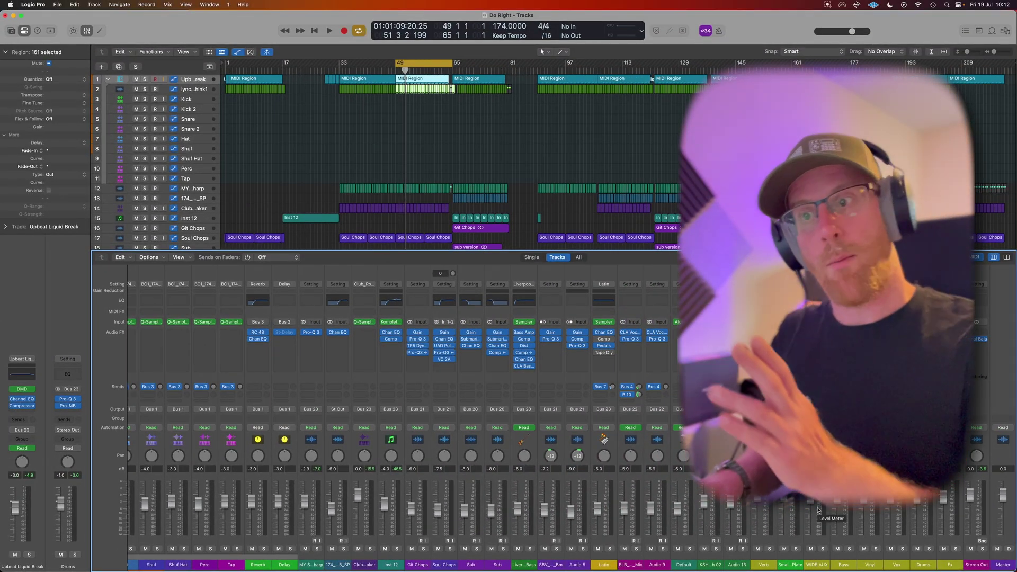
Step: Extend the channel selection through WIDE AUX, turn off the cycle range and select all regions in the project
shift+click(819, 569)
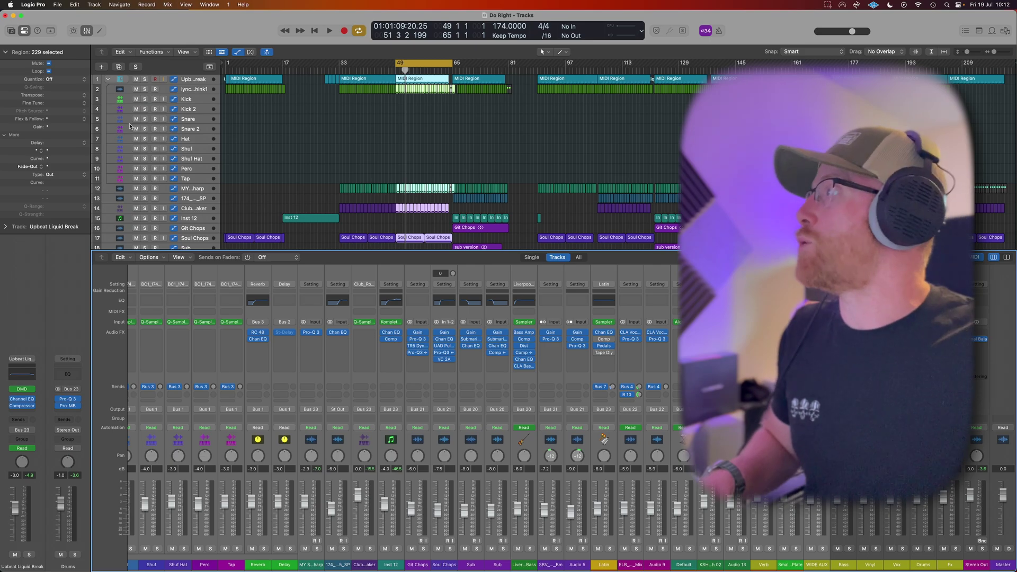
scroll(388, 135, down, 5)
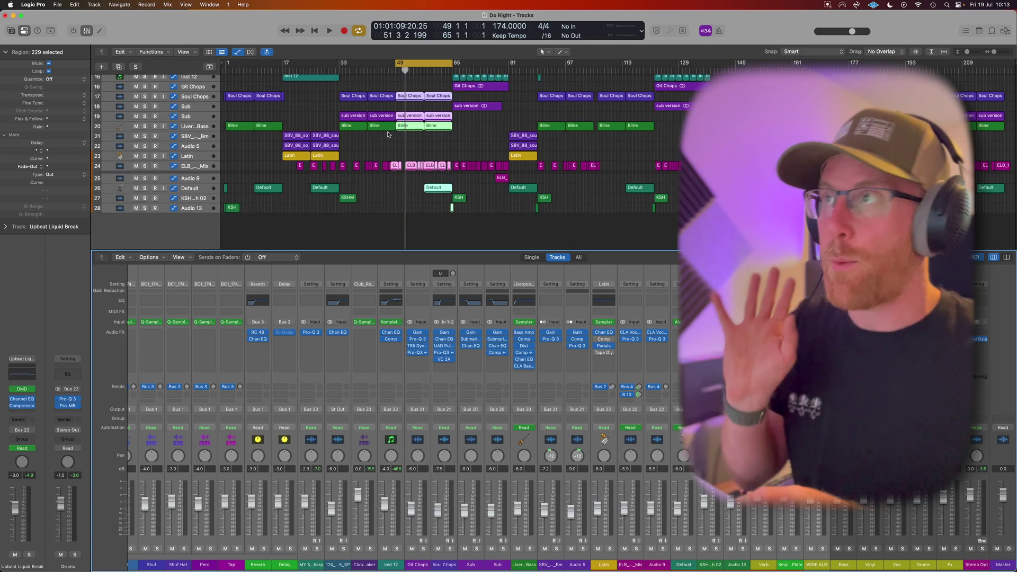
click(417, 65)
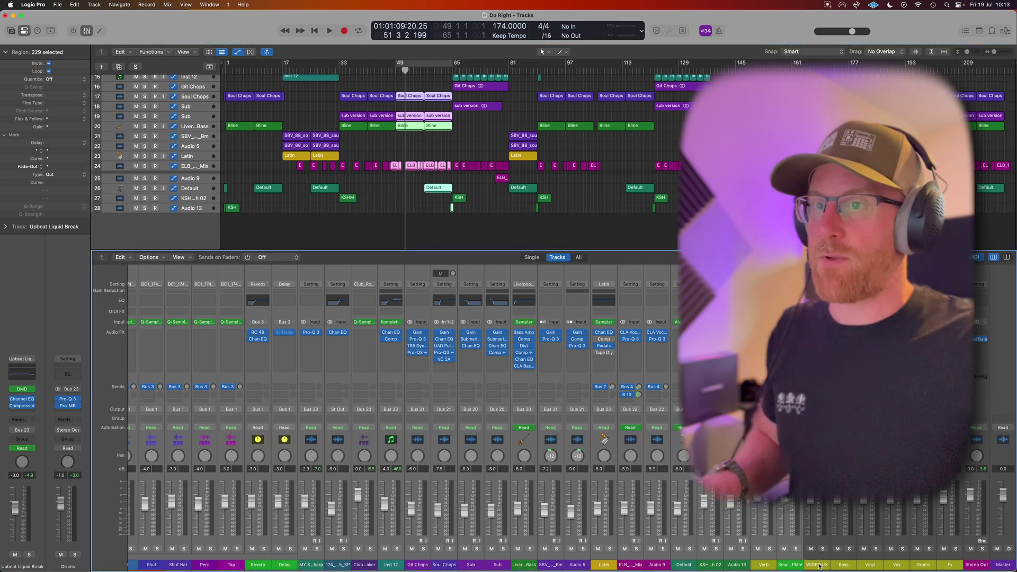
key(super+a)
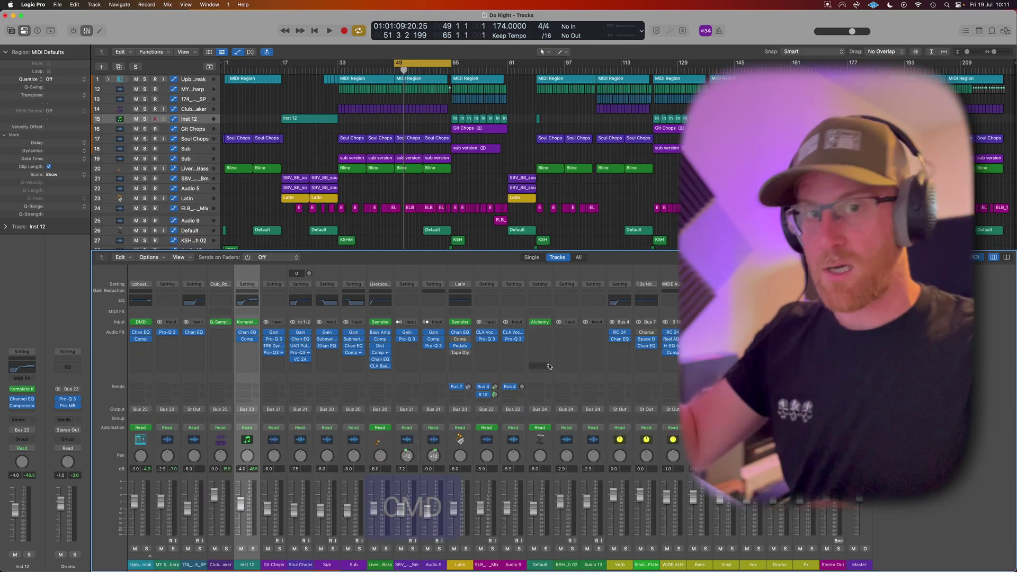
Step: Open the bounce settings for the project and cancel them
key(super+b)
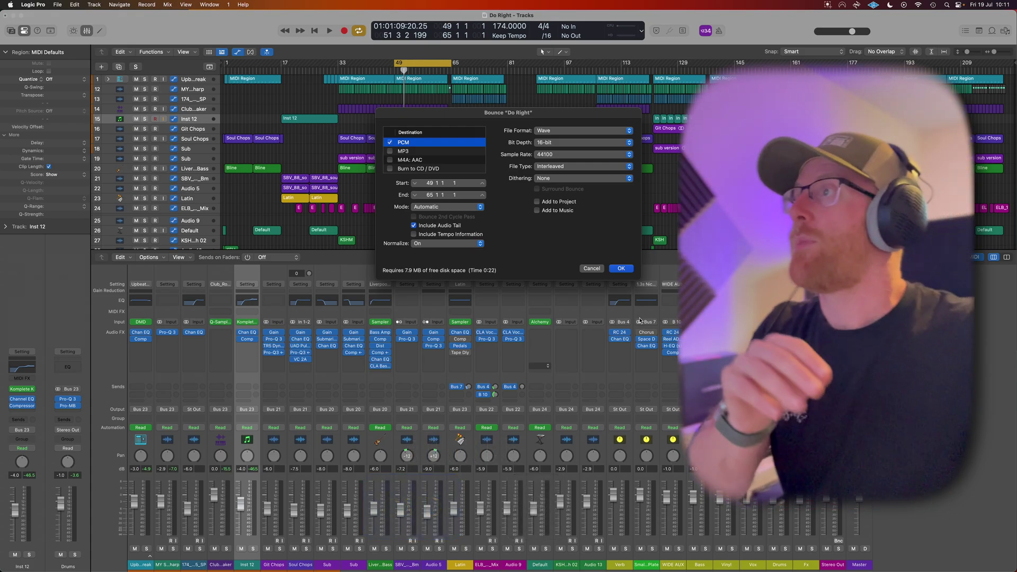
click(596, 270)
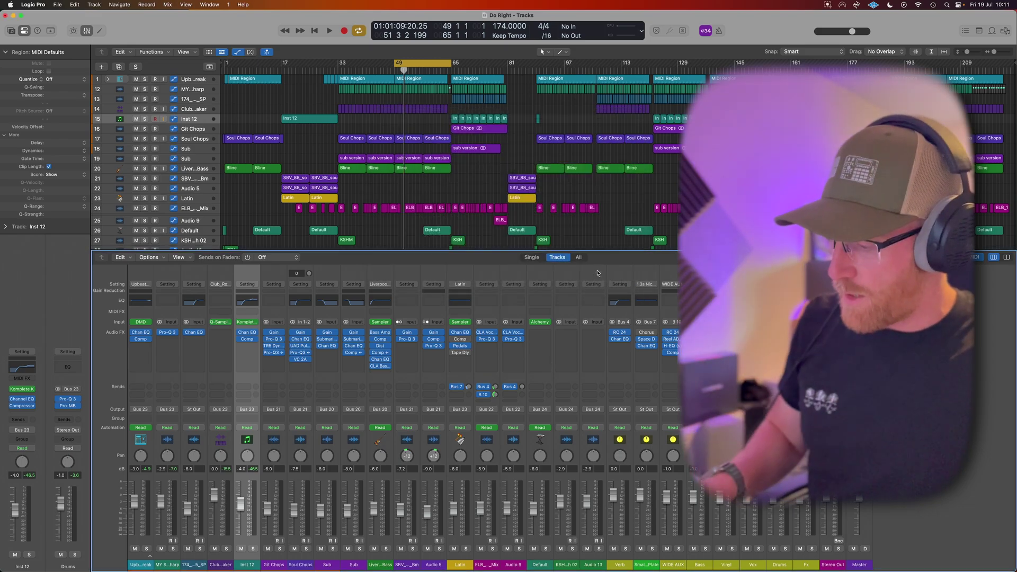
Step: Start exporting the tracks as audio files and create a destination folder on the Desktop named "DO Better - EXAMPLE MUTLIS"
key(super+e)
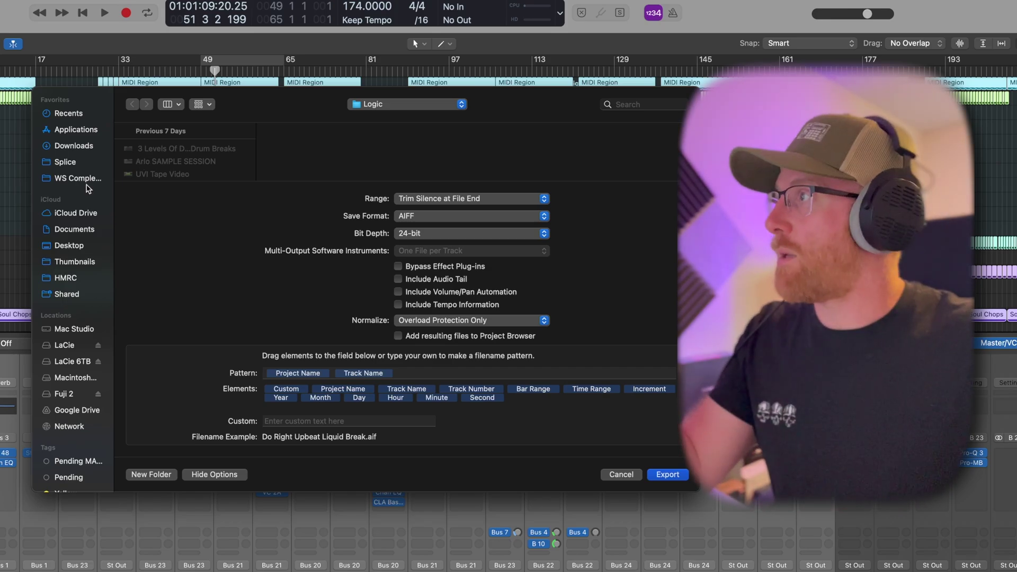
click(72, 246)
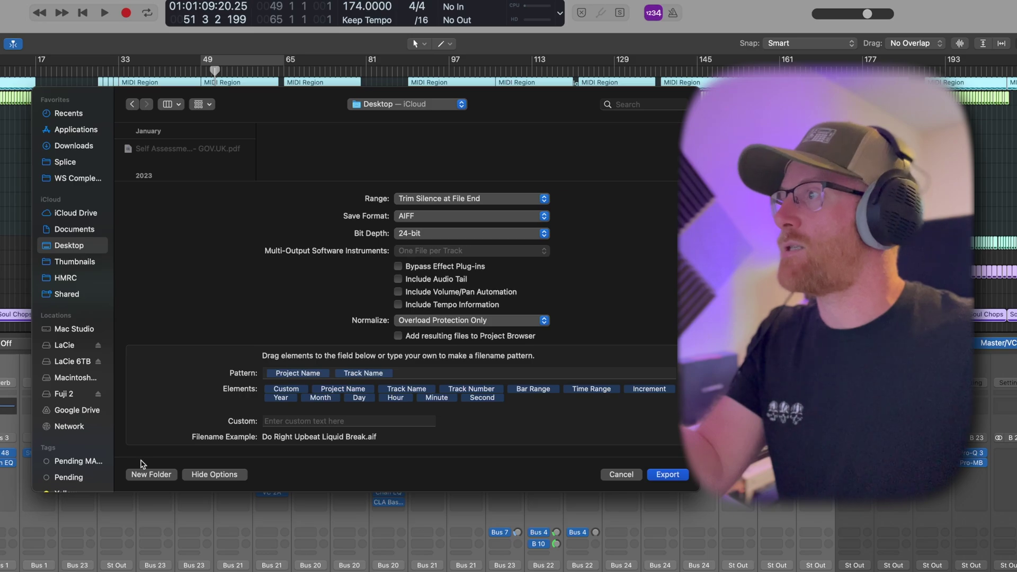
click(150, 474)
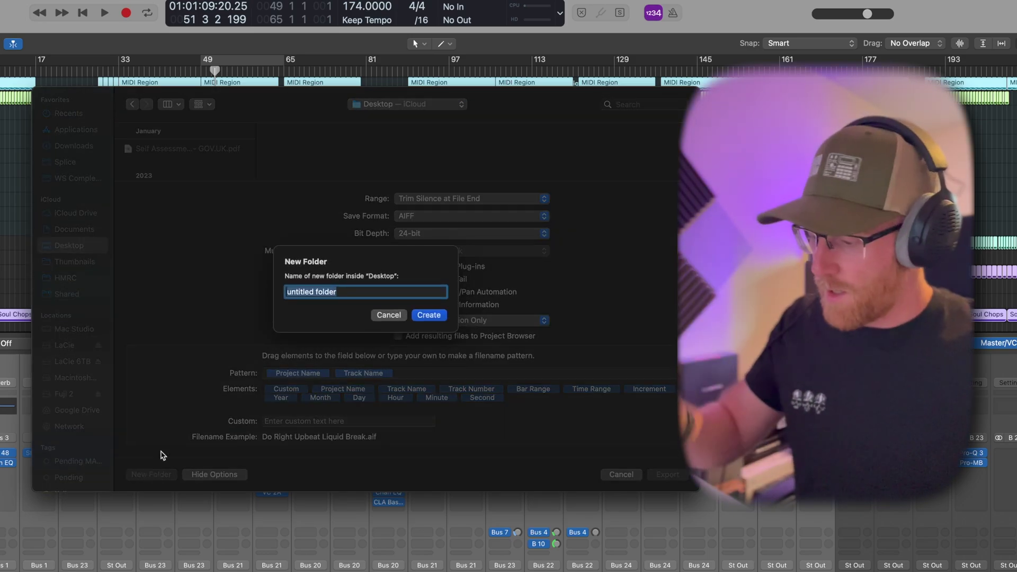
text(DO Bette)
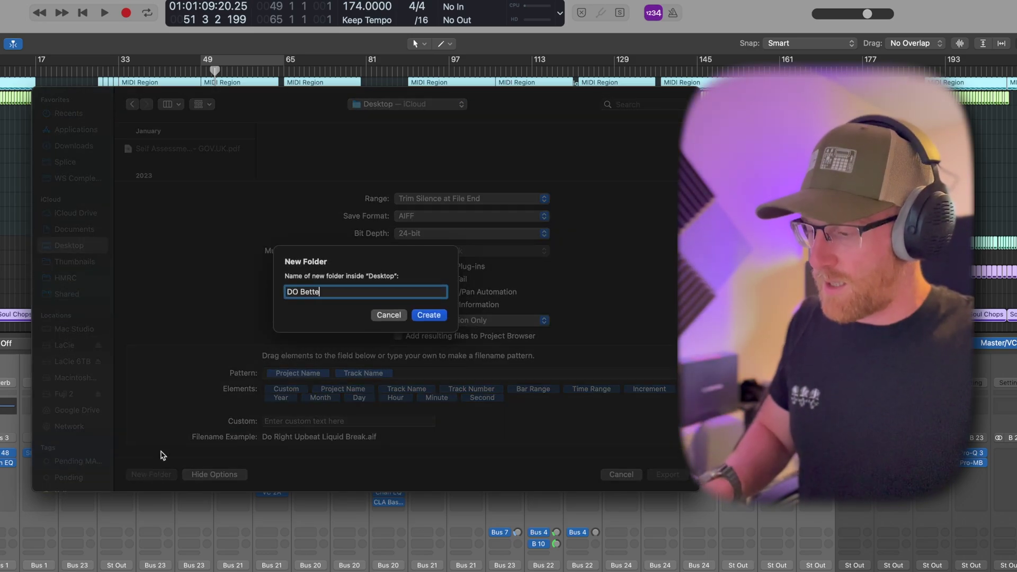
text(r - EXAMPLE MUTLIS)
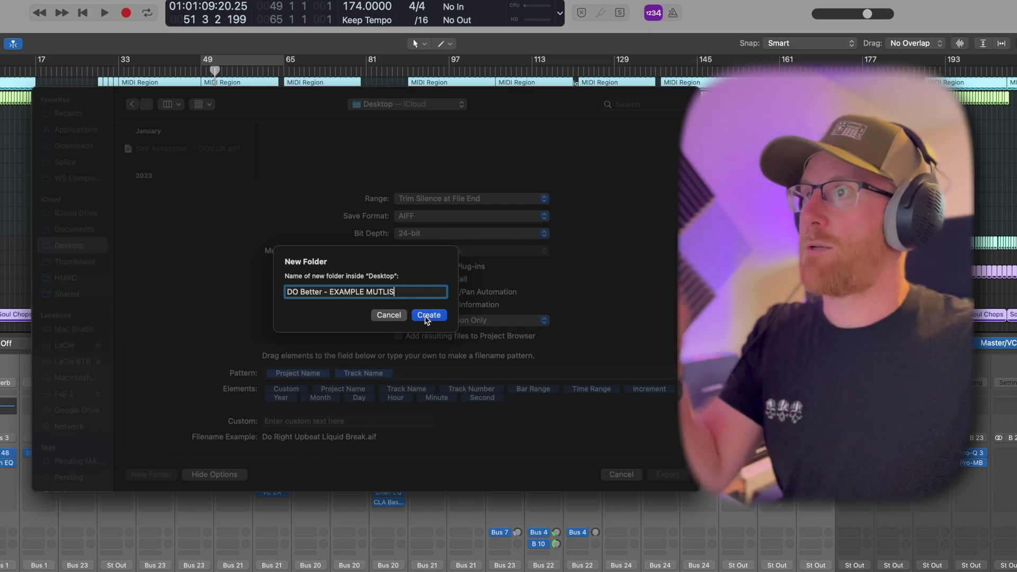
click(428, 315)
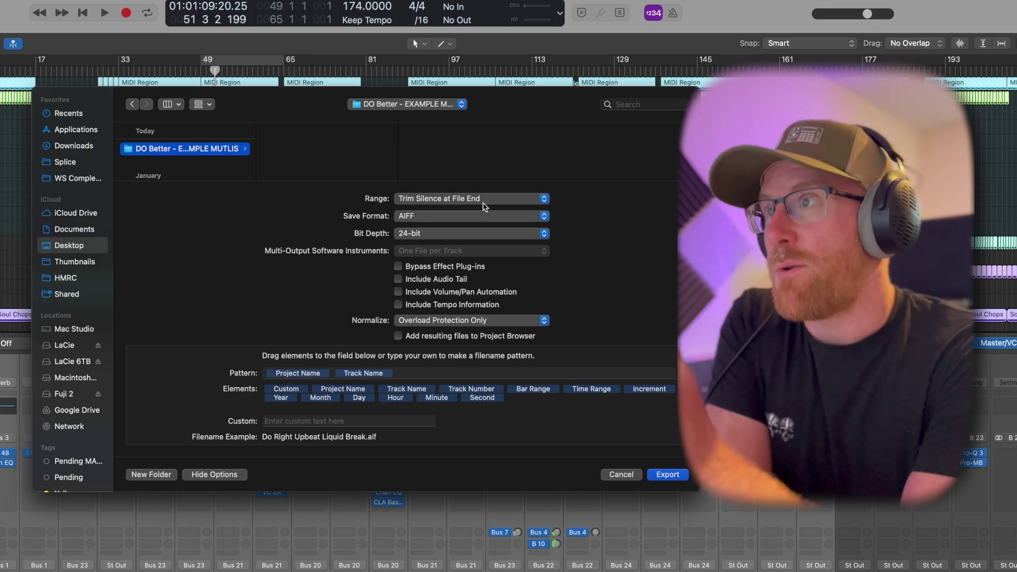
Step: Review the available range, save format and bit depth choices for the track export
click(482, 202)
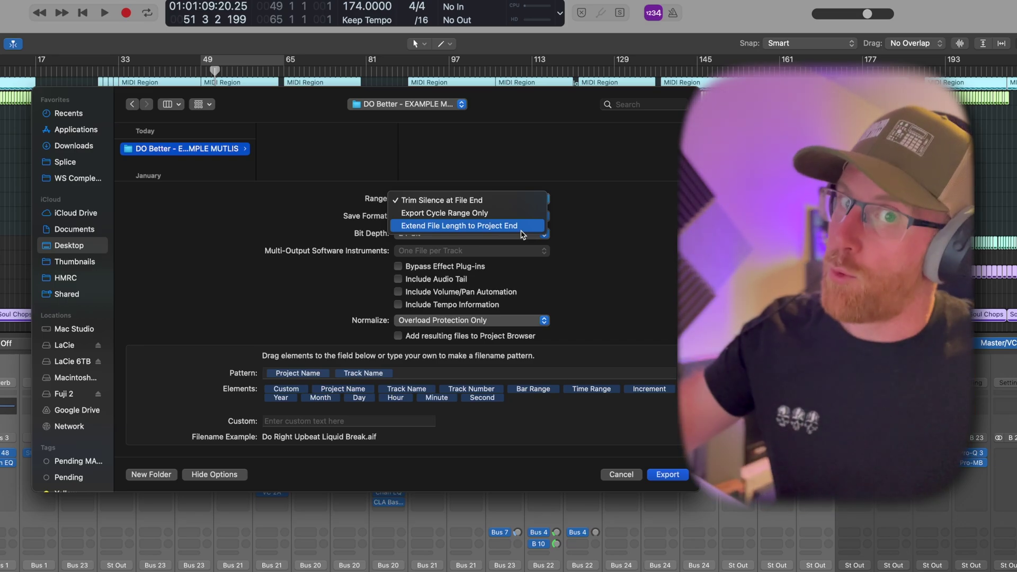
click(580, 206)
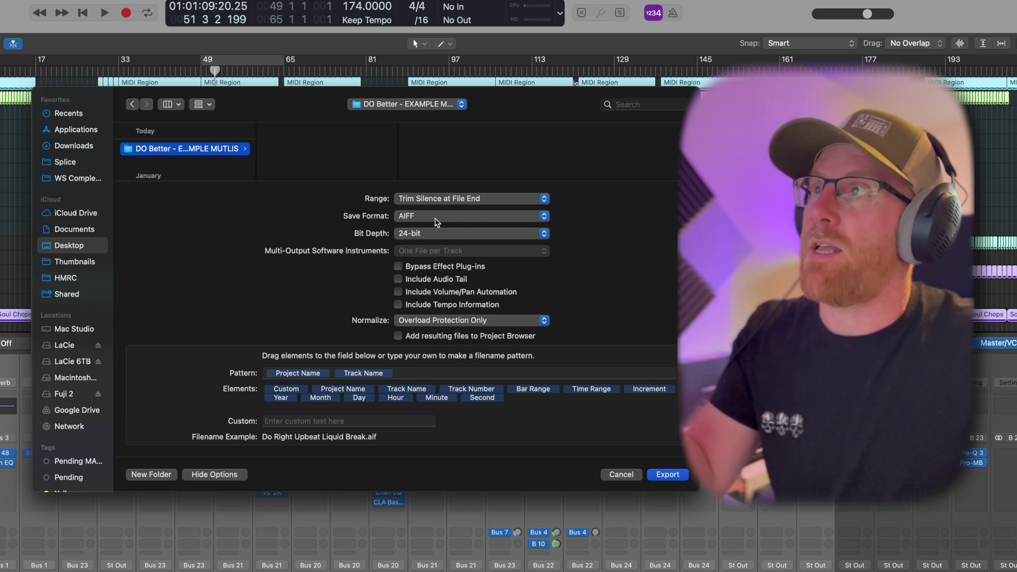
click(436, 218)
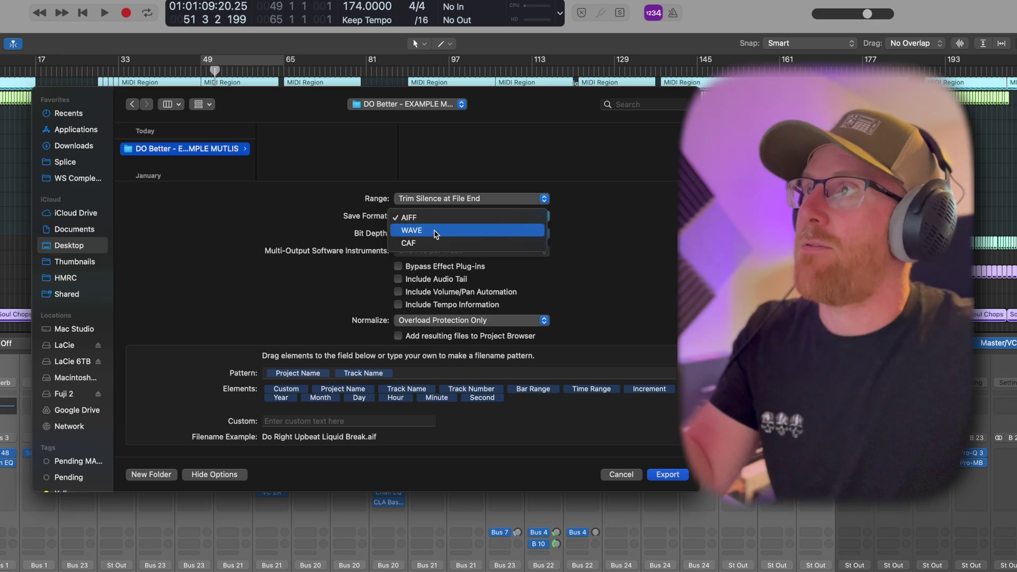
click(616, 233)
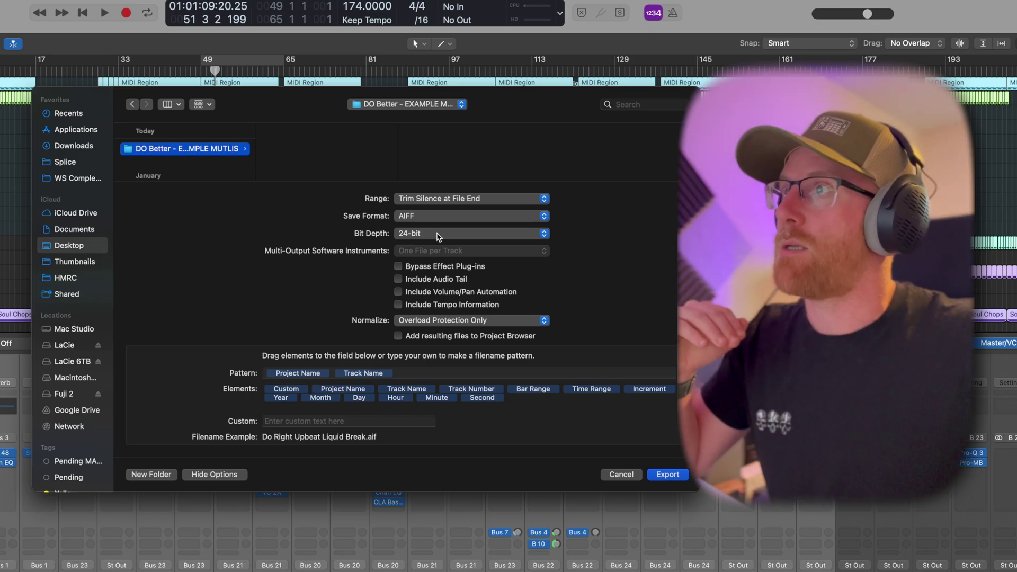
click(438, 237)
click(599, 240)
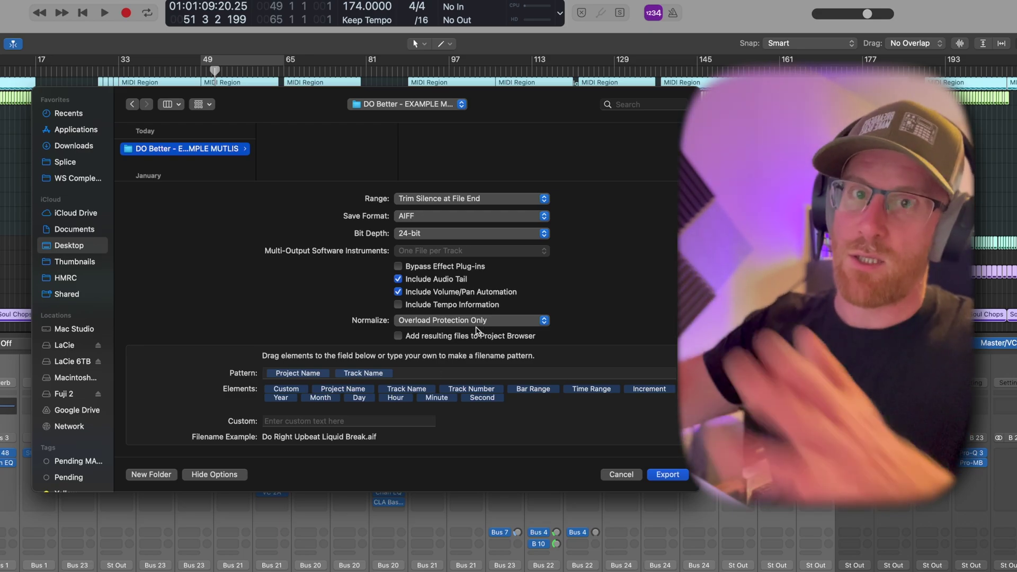
Step: Export the tracks with audio tail and volume/pan automation included and Normalize set to Overload Protection Only
click(477, 324)
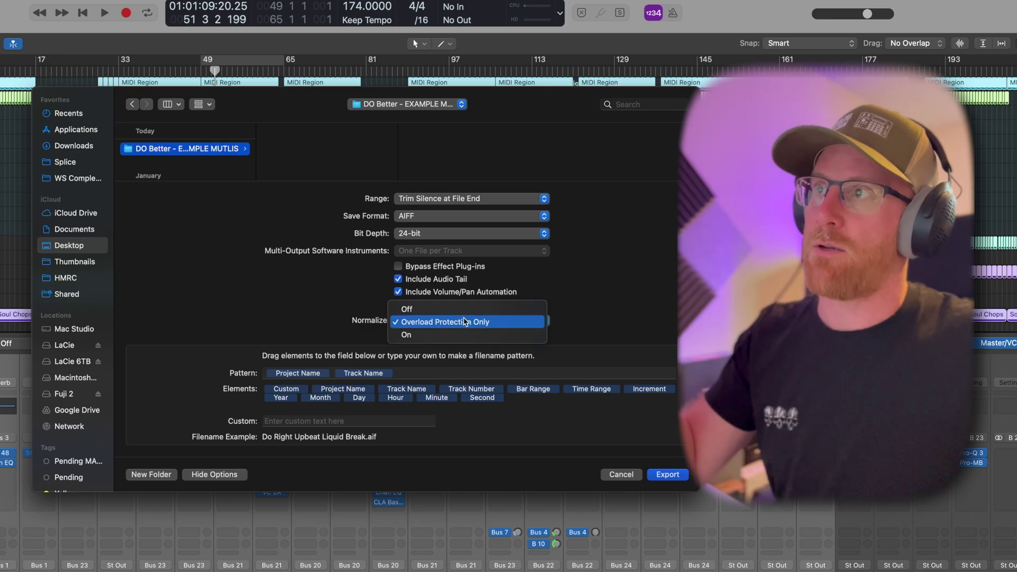
click(462, 308)
click(459, 322)
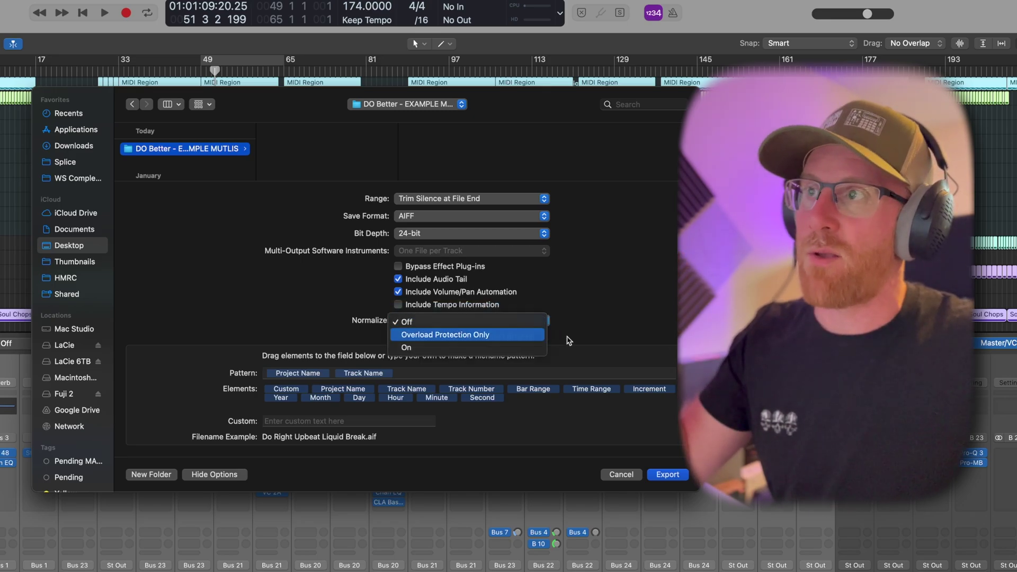
key(Return)
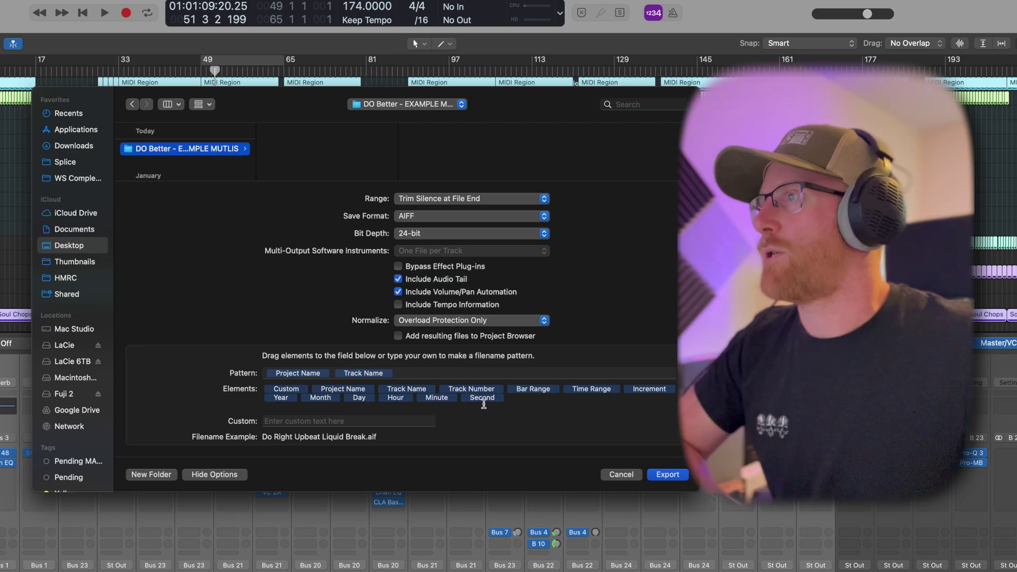
click(675, 479)
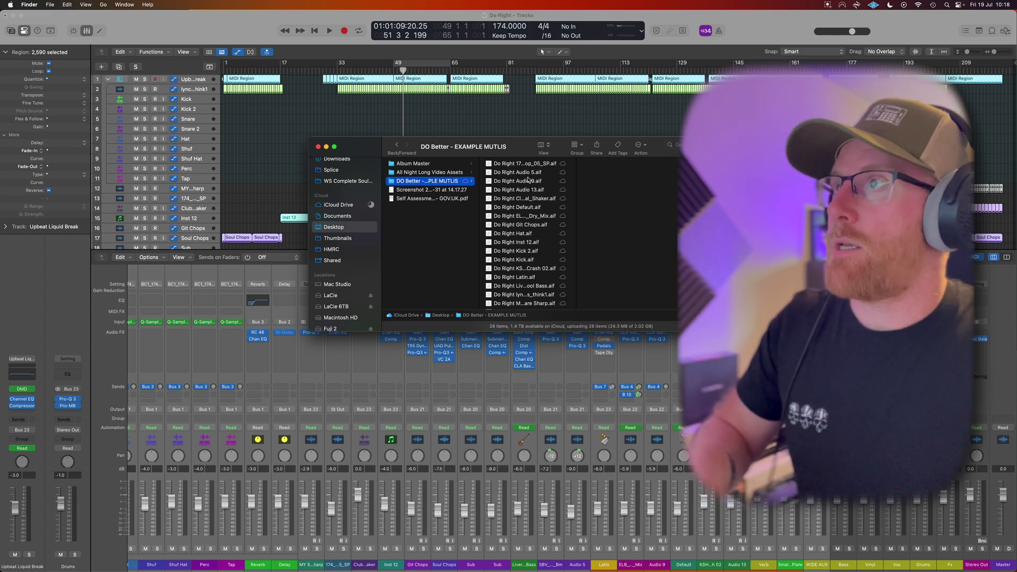
Step: Check the exported AIFF files in the "DO Better - EXAMPLE MUTLIS" folder in Finder
scroll(529, 176, down, 5)
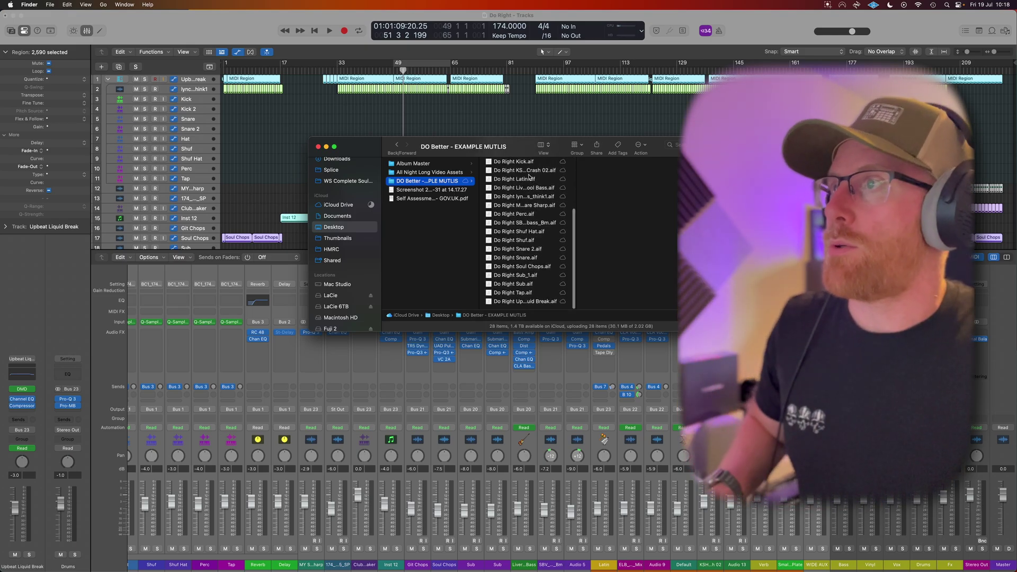
click(527, 302)
click(525, 252)
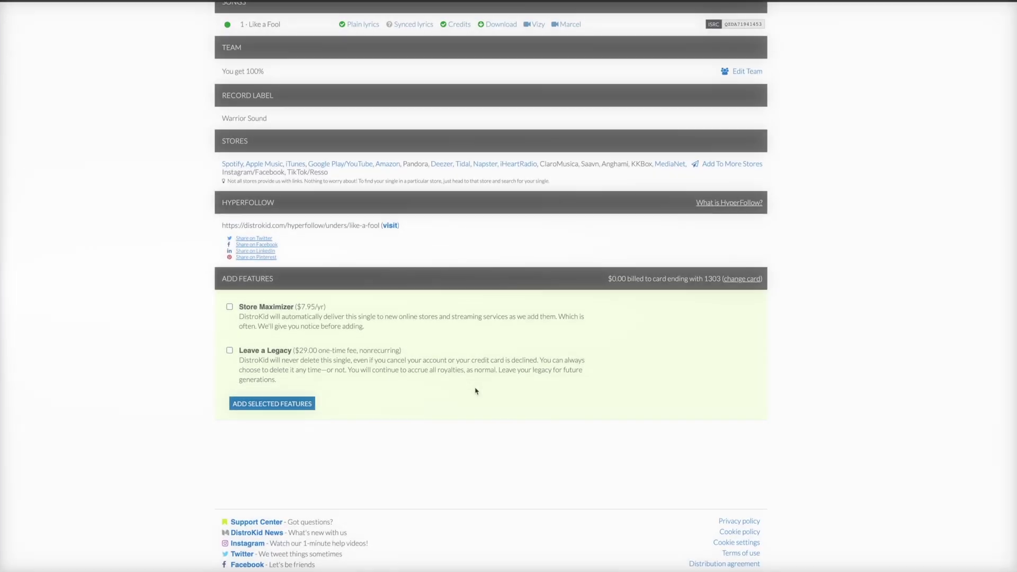
scroll(477, 391, up, 4)
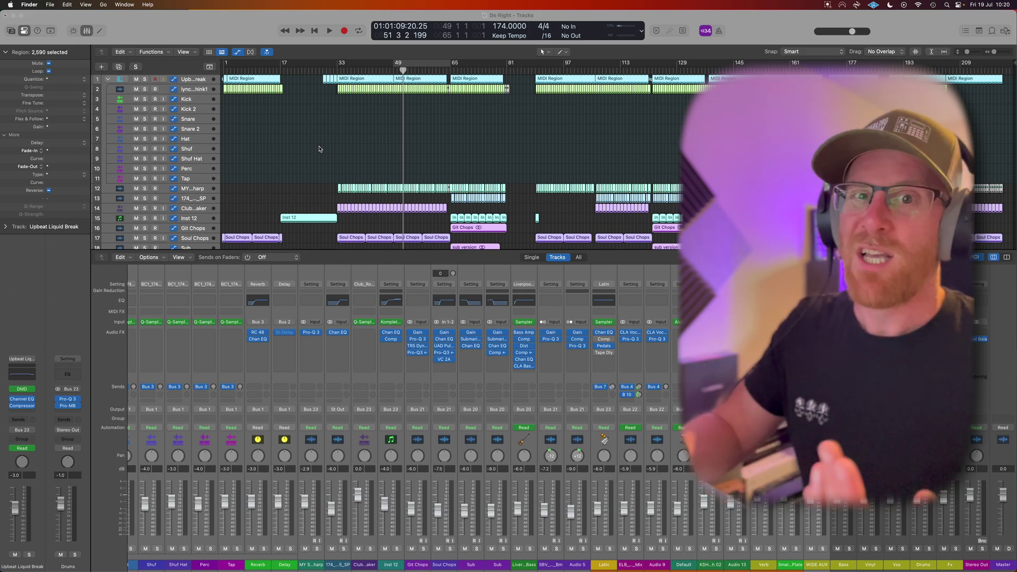
Step: Return to the Logic Pro project, deselect all regions and collapse the Upbeat Liquid Break track stack
click(338, 141)
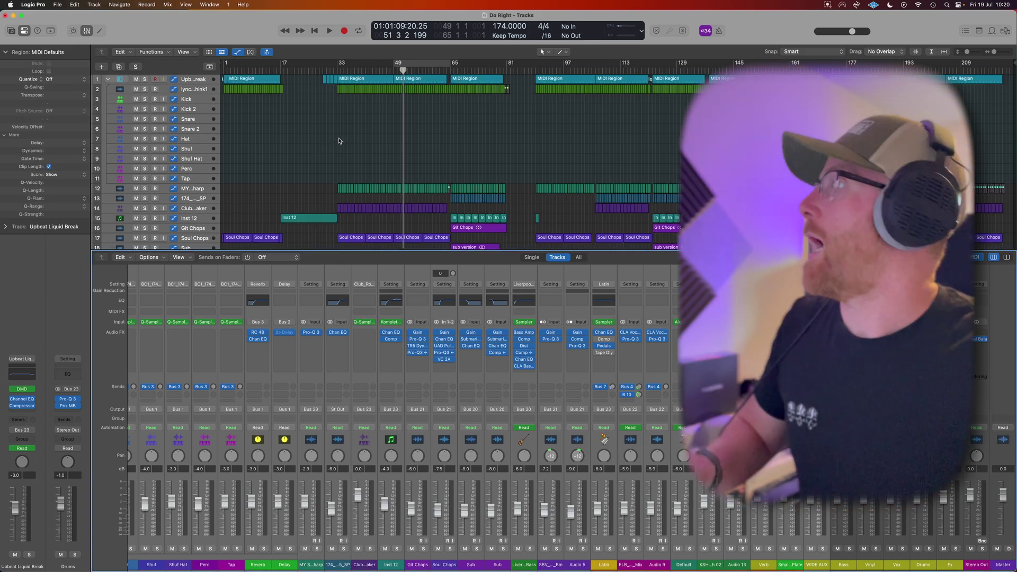
click(108, 79)
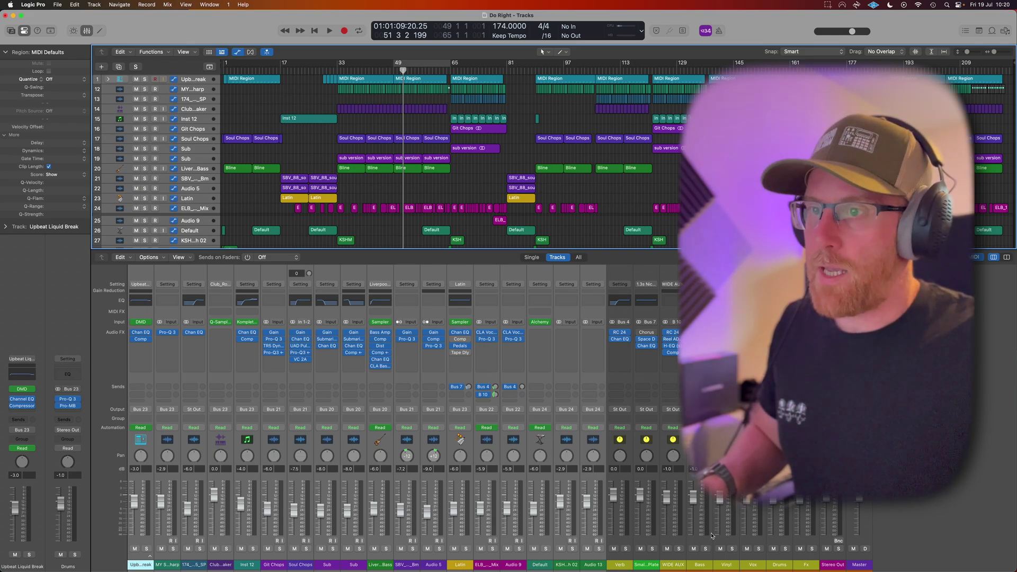
Step: Solo the Bass, Vinyl, Vox, Drums and Fx bus channels one after another while the project plays
click(701, 567)
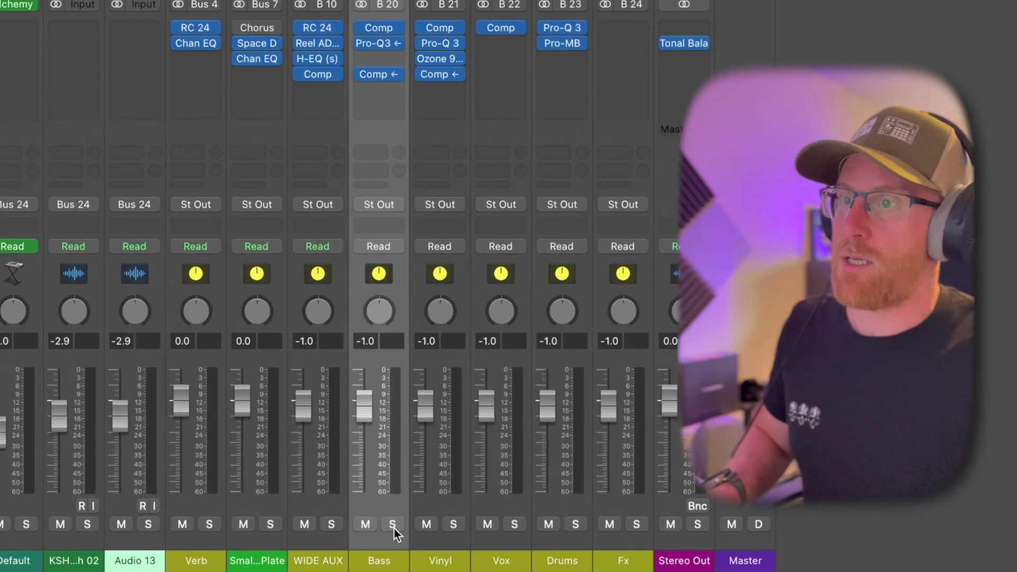
click(705, 549)
key(space)
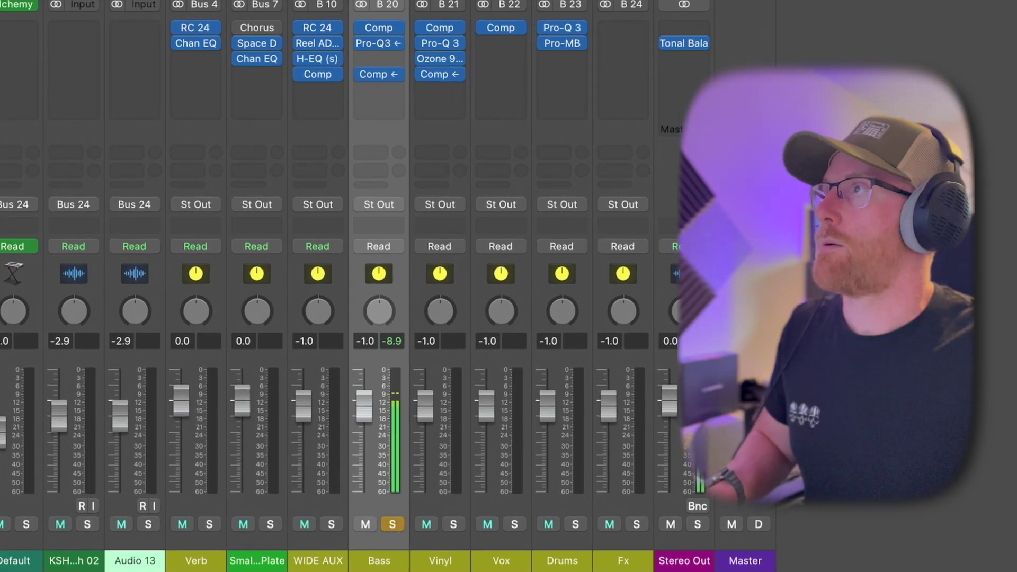
click(456, 529)
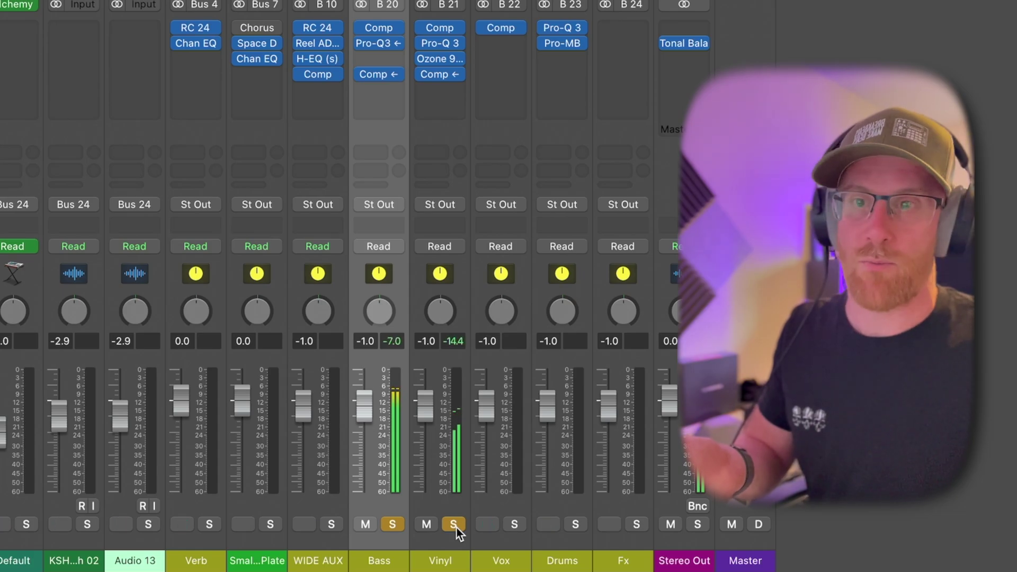
click(515, 522)
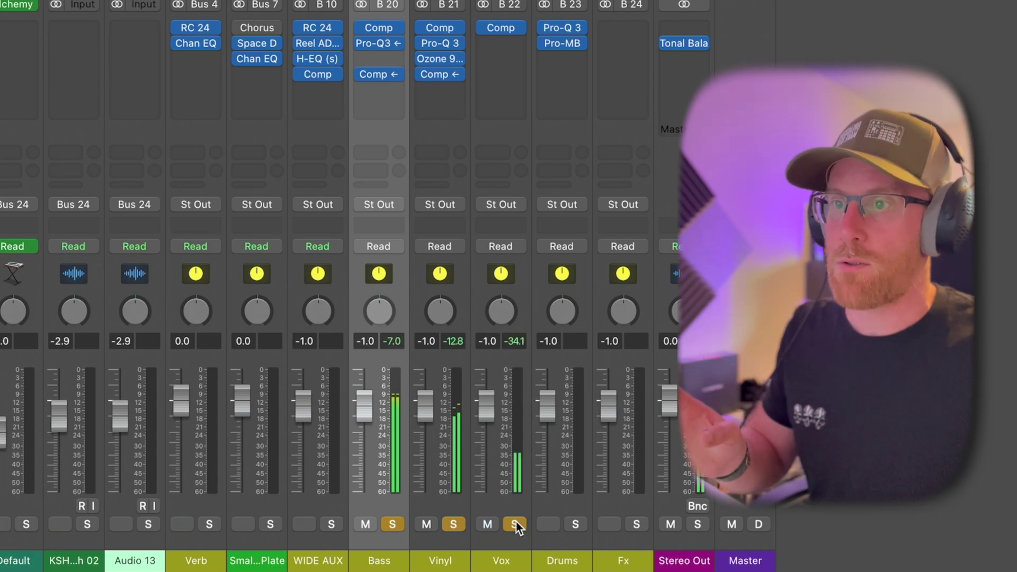
click(575, 525)
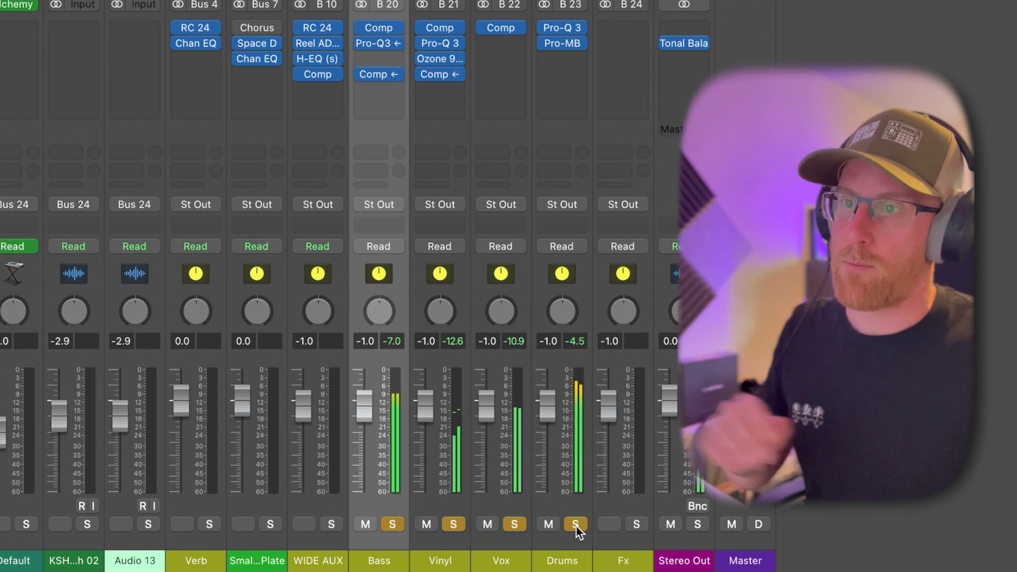
click(635, 525)
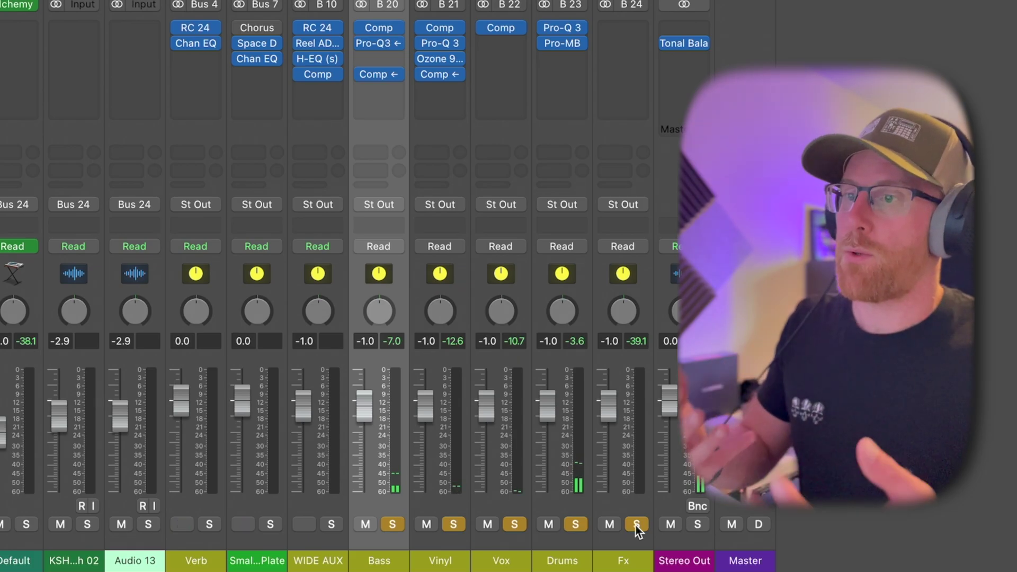
Step: Route the Verb, small plate and WIDE AUX channels to Bus 24 (Fx), and play back the soloed buses to check them
click(195, 565)
click(327, 564)
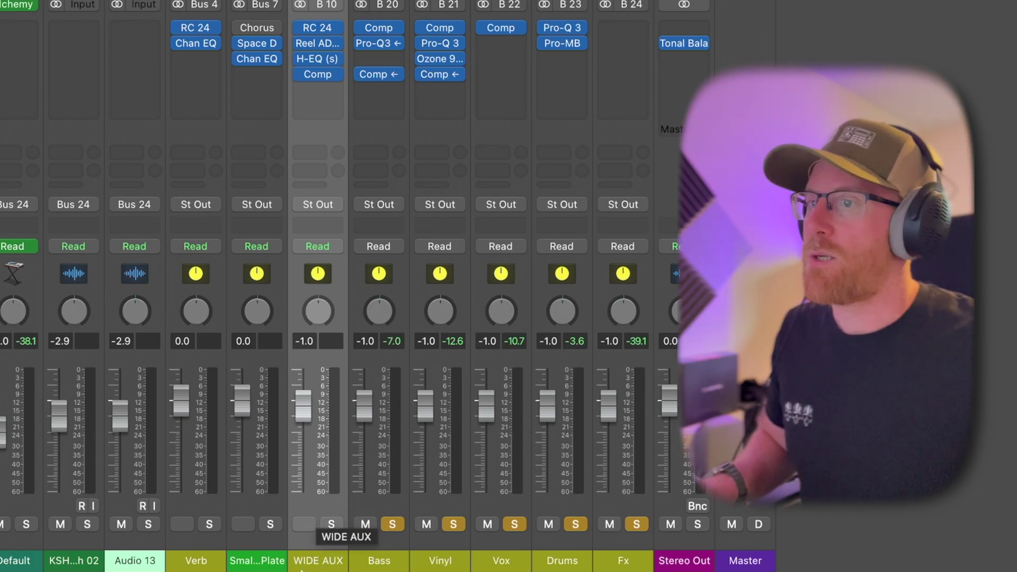
shift+click(267, 565)
shift+click(205, 565)
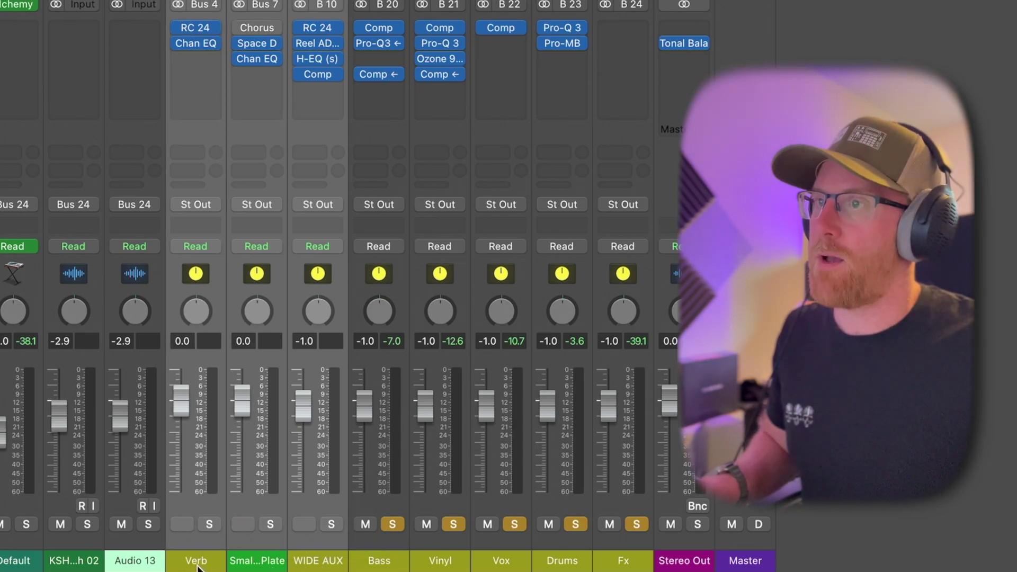
click(203, 208)
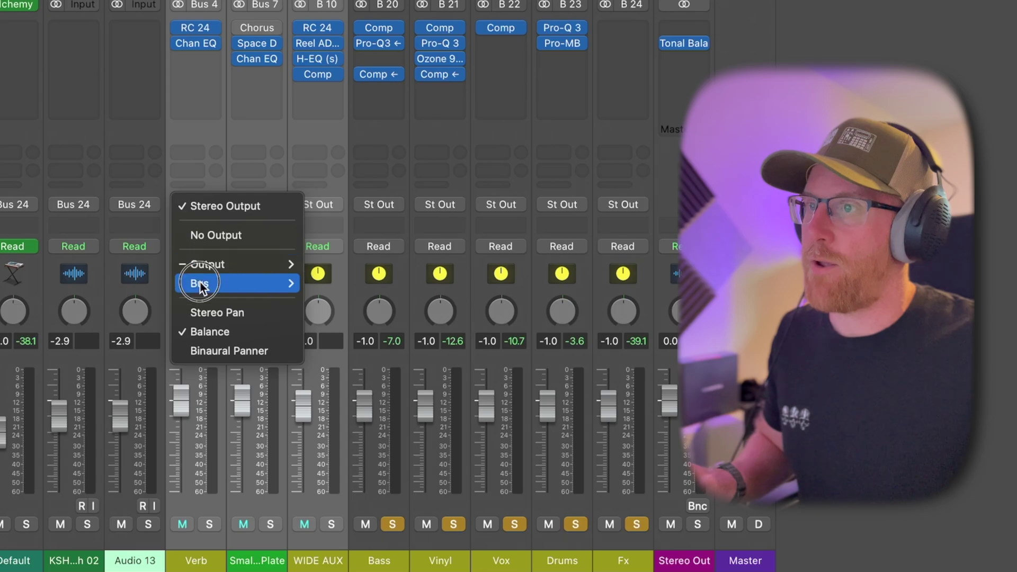
mouse_move(273, 283)
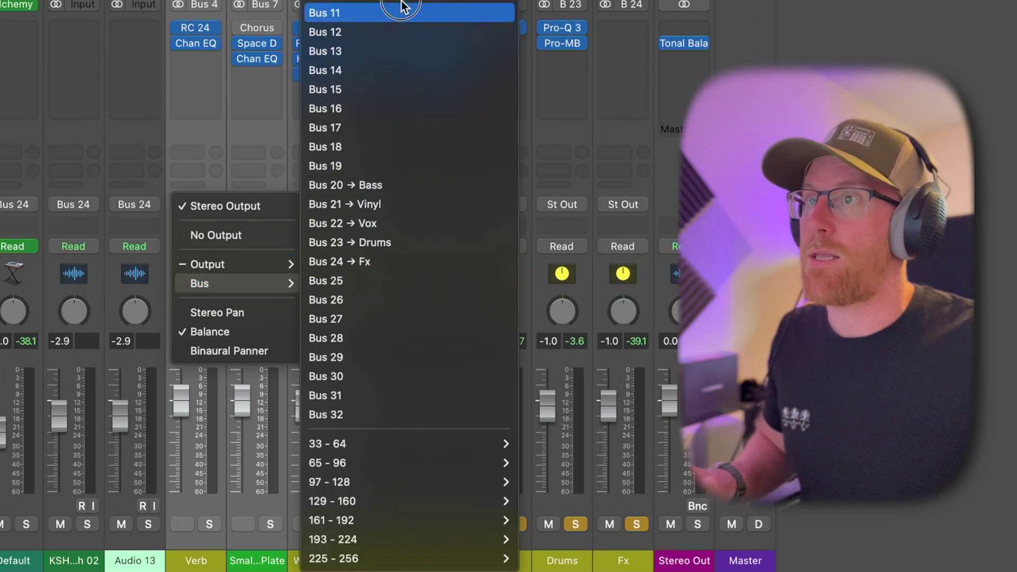
click(374, 266)
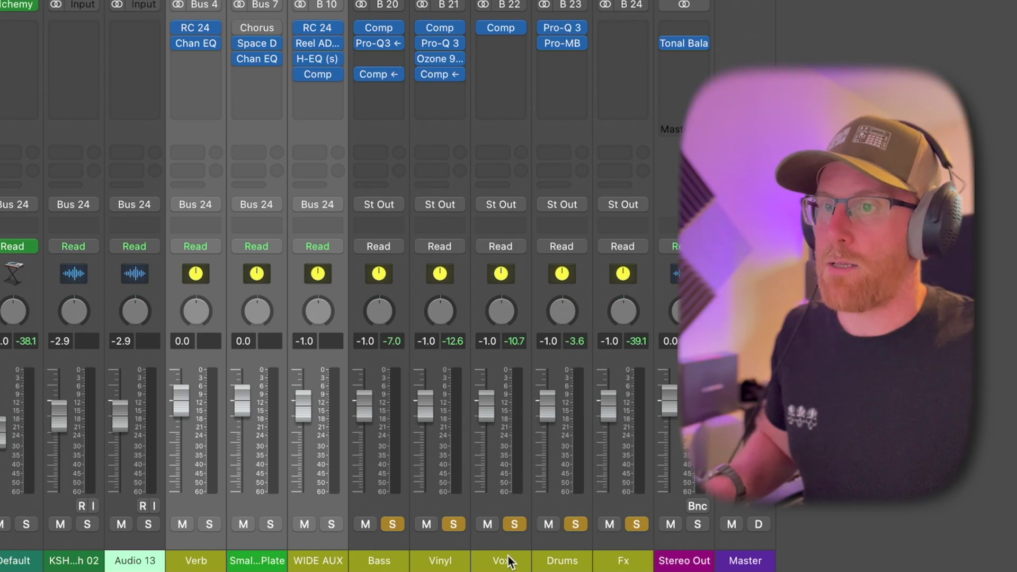
key(space)
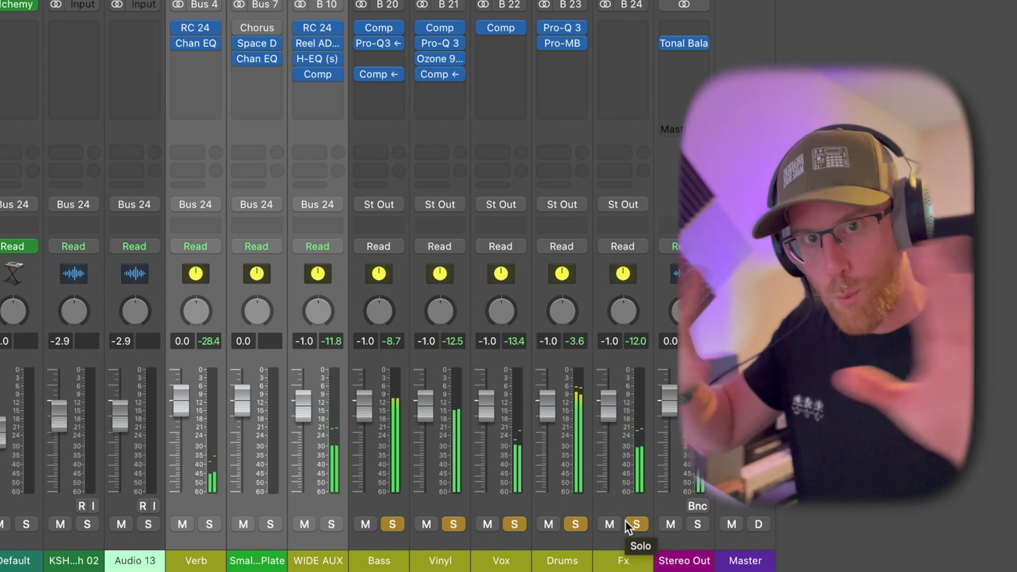
click(626, 522)
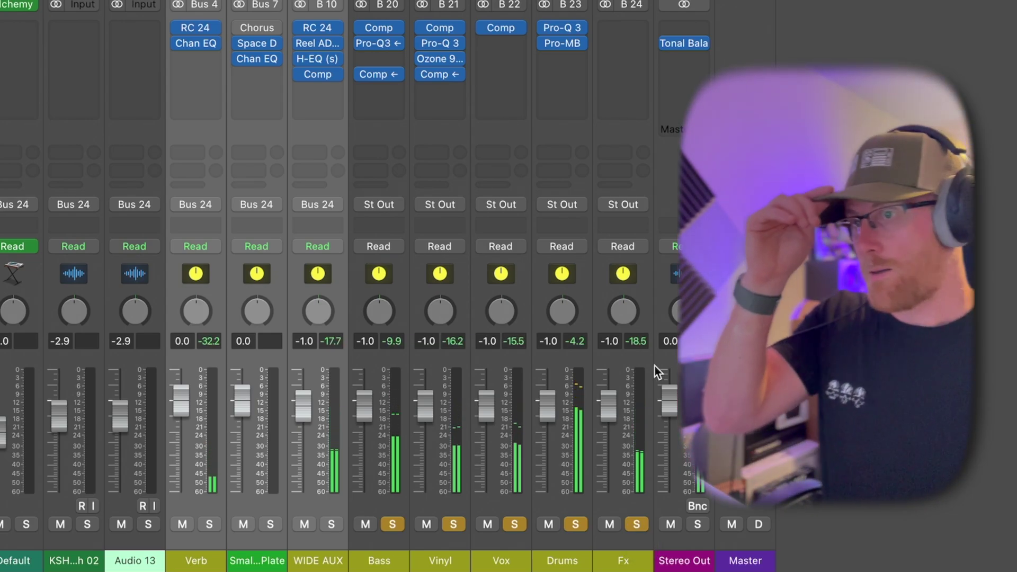
Step: Create arrangement tracks for the Bass, Vinyl, Vox, Drums and Fx bus channels
click(395, 564)
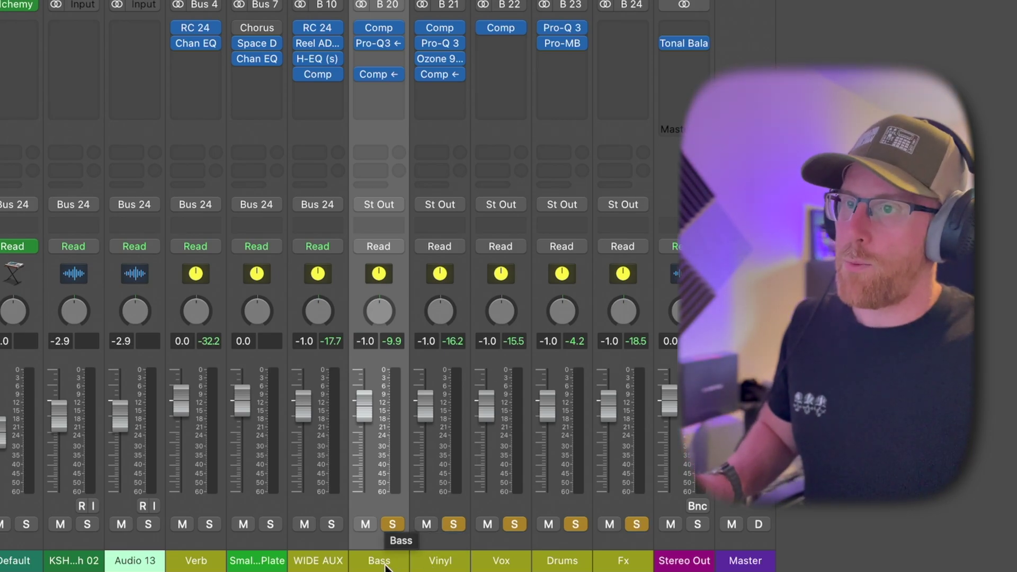
shift+click(622, 563)
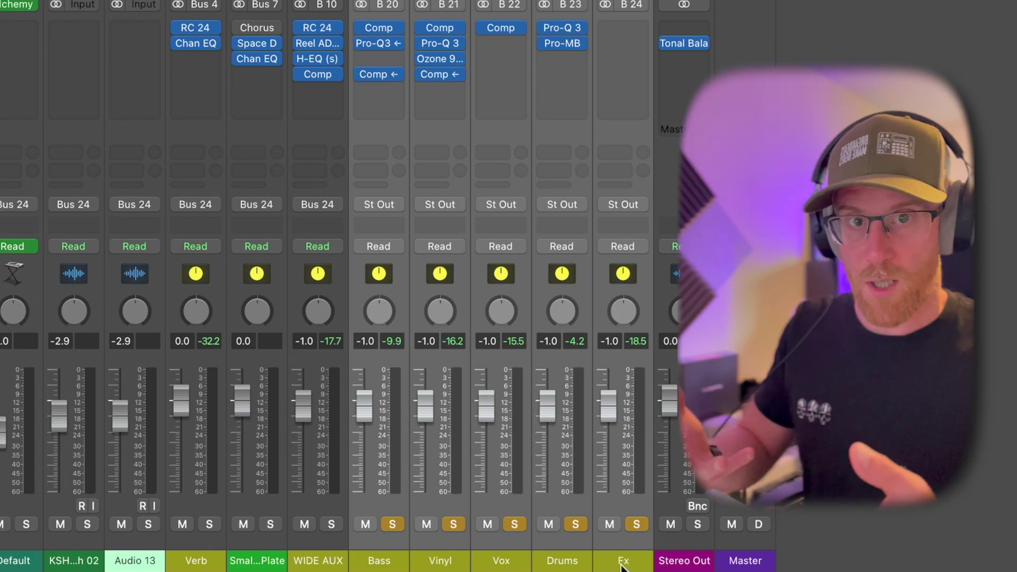
right_click(623, 565)
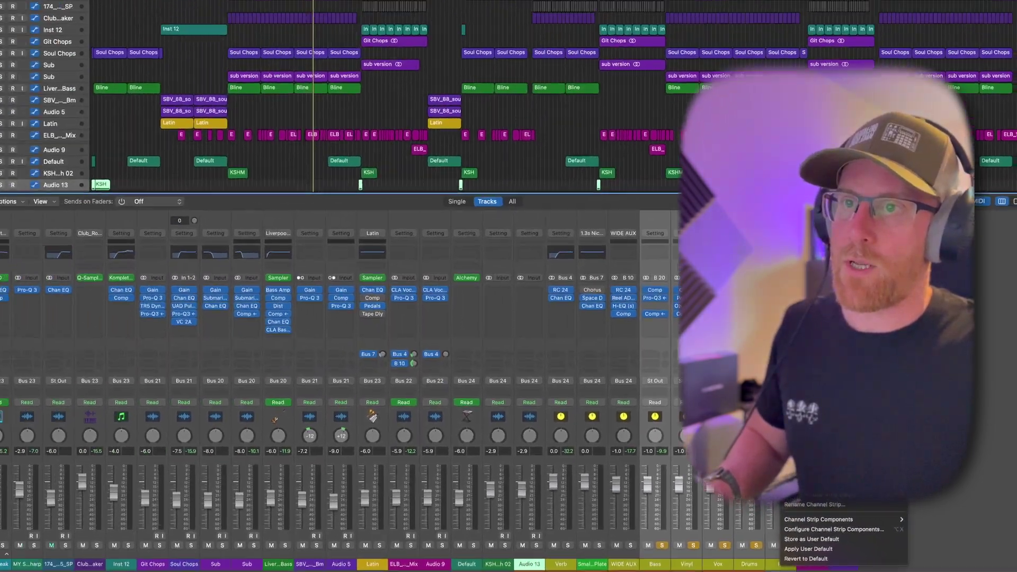
click(662, 387)
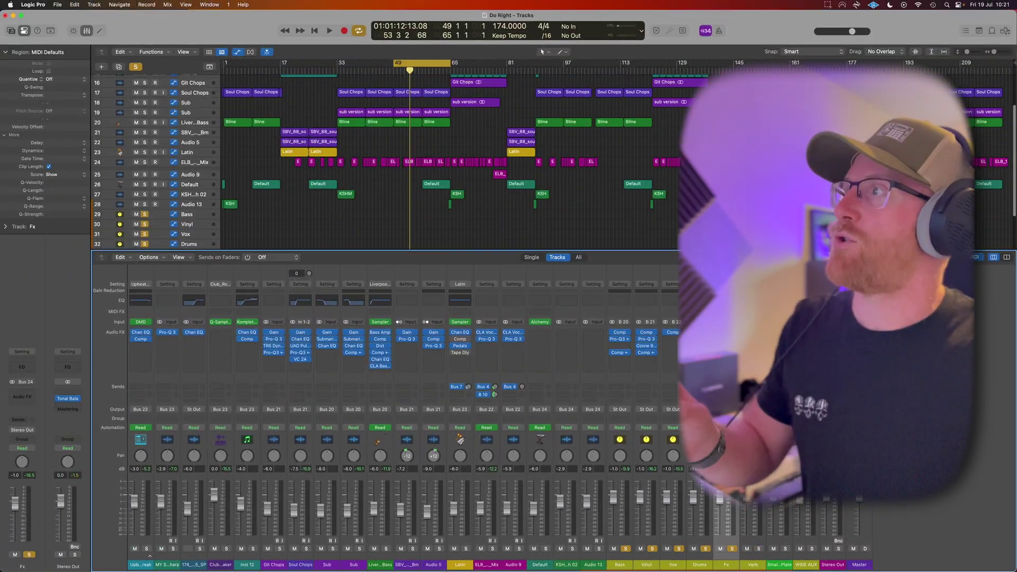
scroll(207, 169, down, 3)
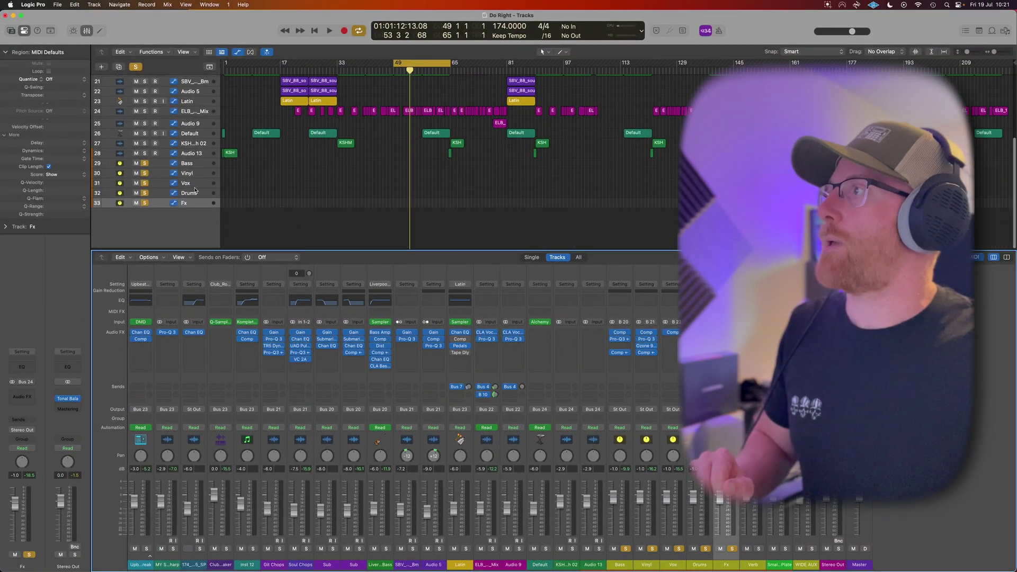
Step: Review the track list from Upbeat Liquid Break down to the Fx bus track and play back the soloed buses
click(202, 155)
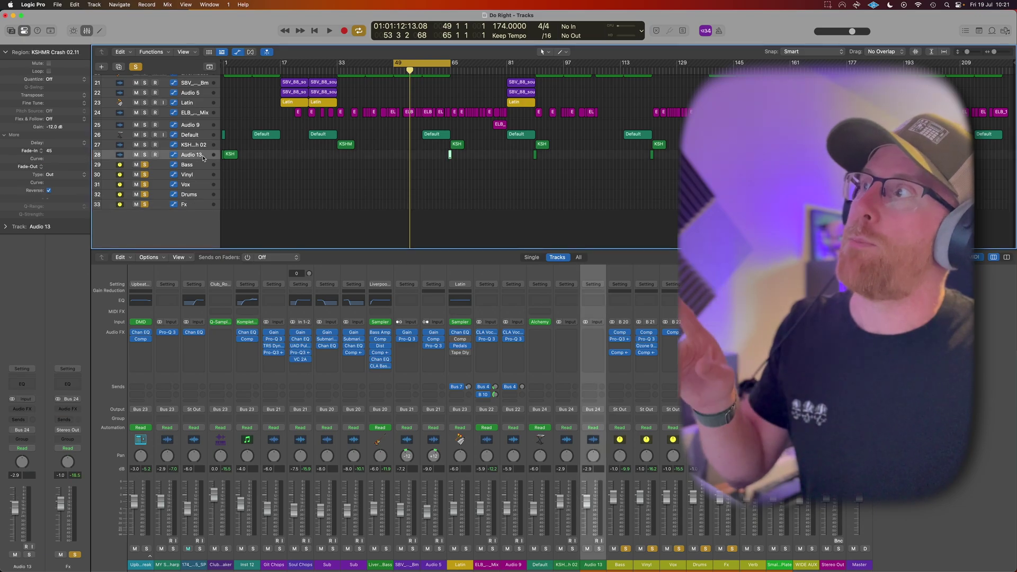
scroll(203, 157, up, 5)
click(201, 84)
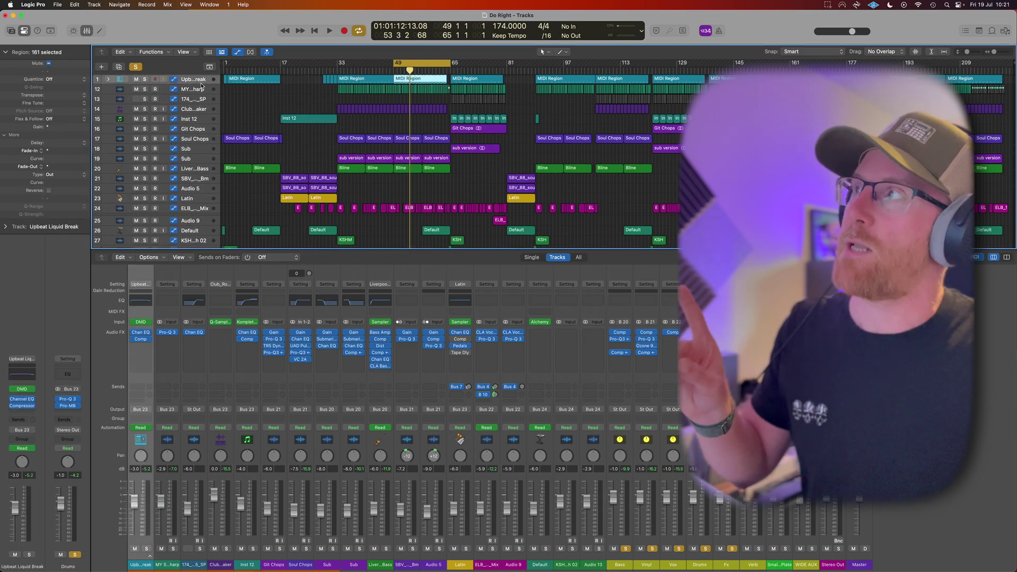
scroll(200, 159, down, 5)
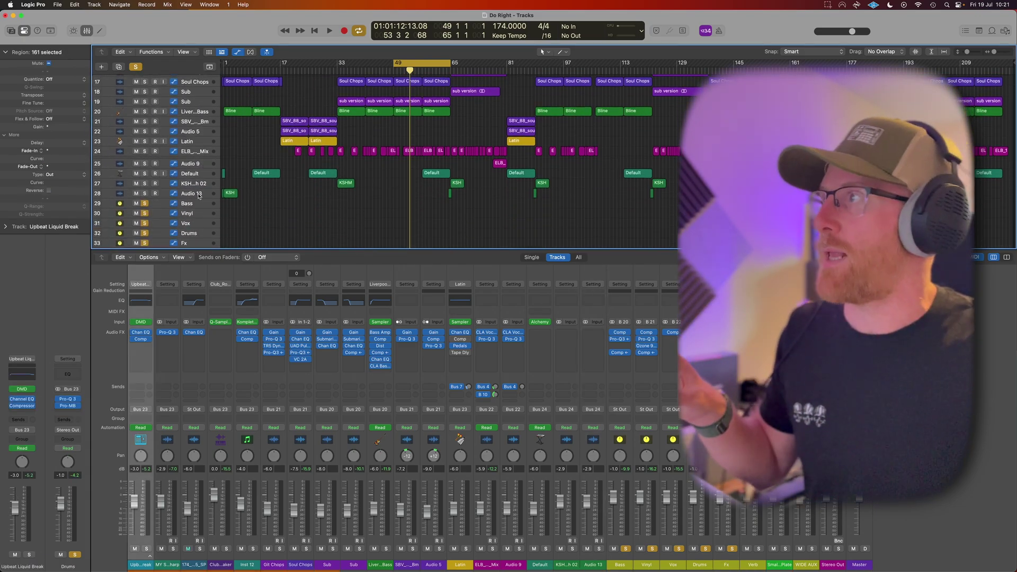
click(199, 196)
scroll(194, 204, down, 3)
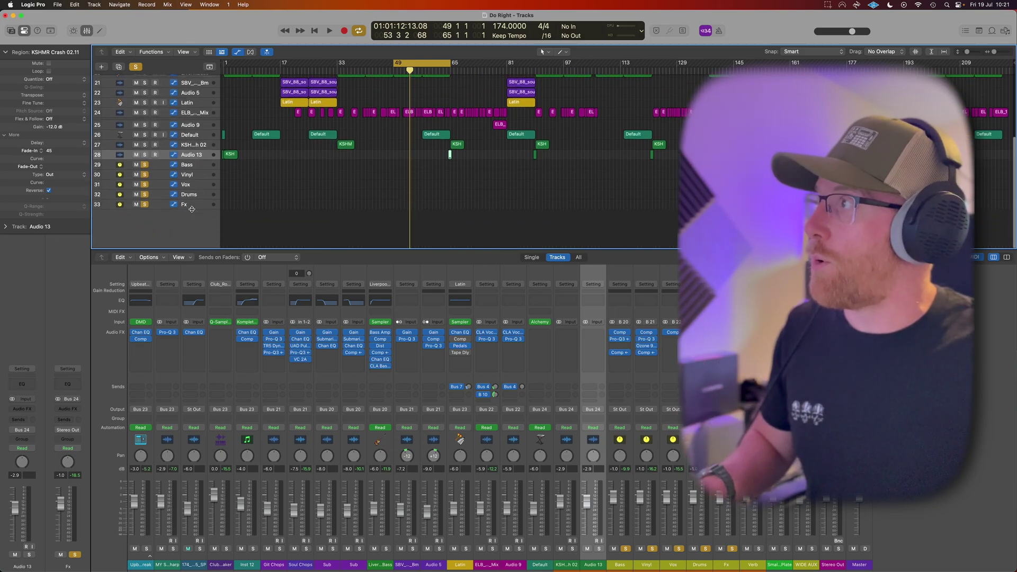
key(space)
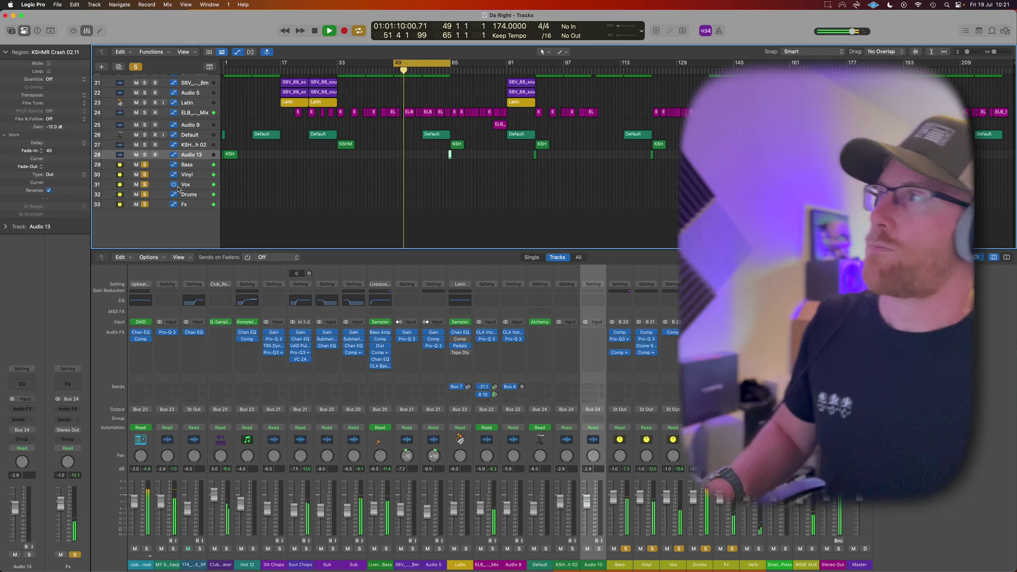
key(space)
Step: Turn off the cycle range and open the audio file export for the five selected bus tracks, Bass to Fx
click(199, 166)
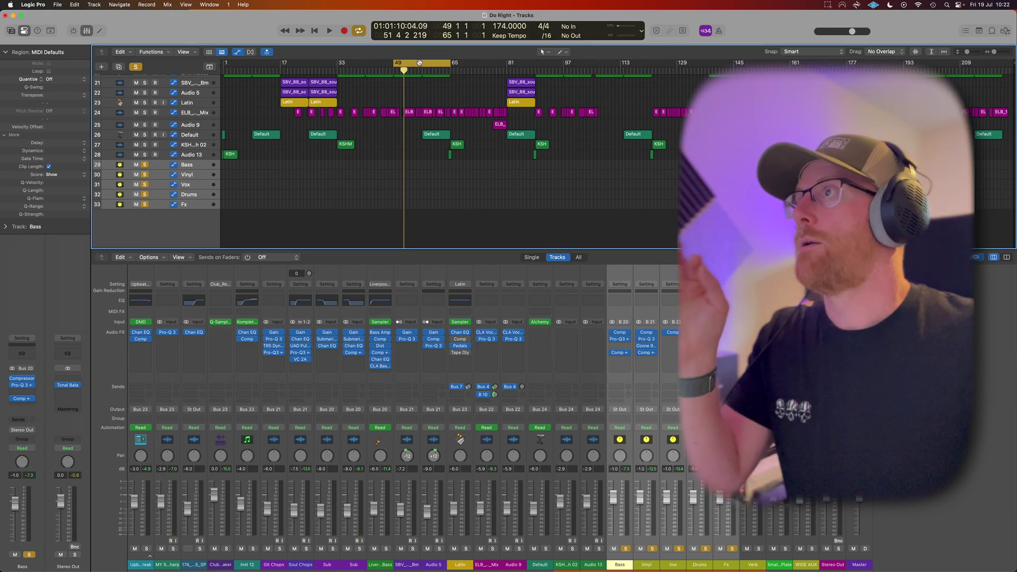
click(420, 66)
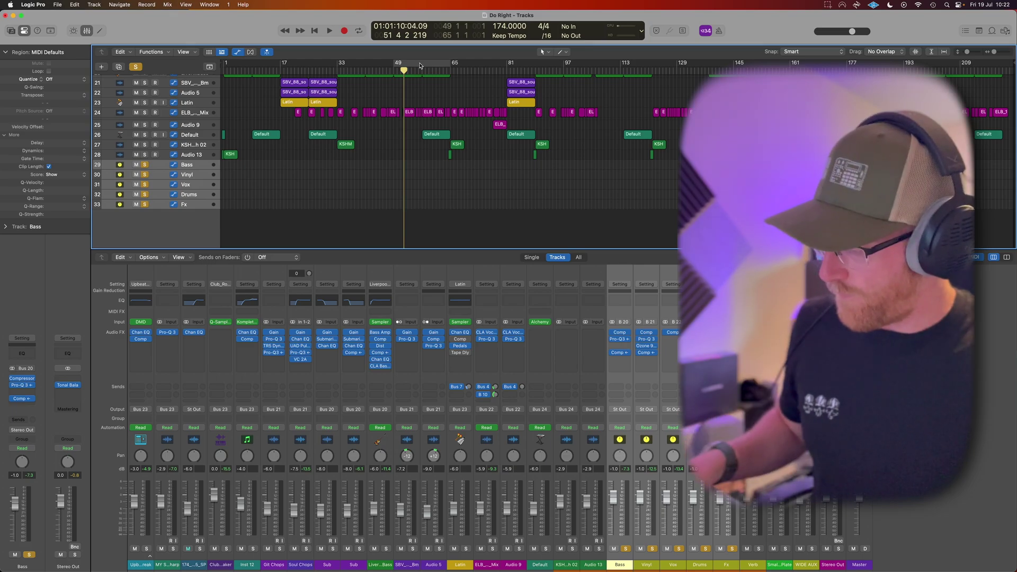
click(57, 4)
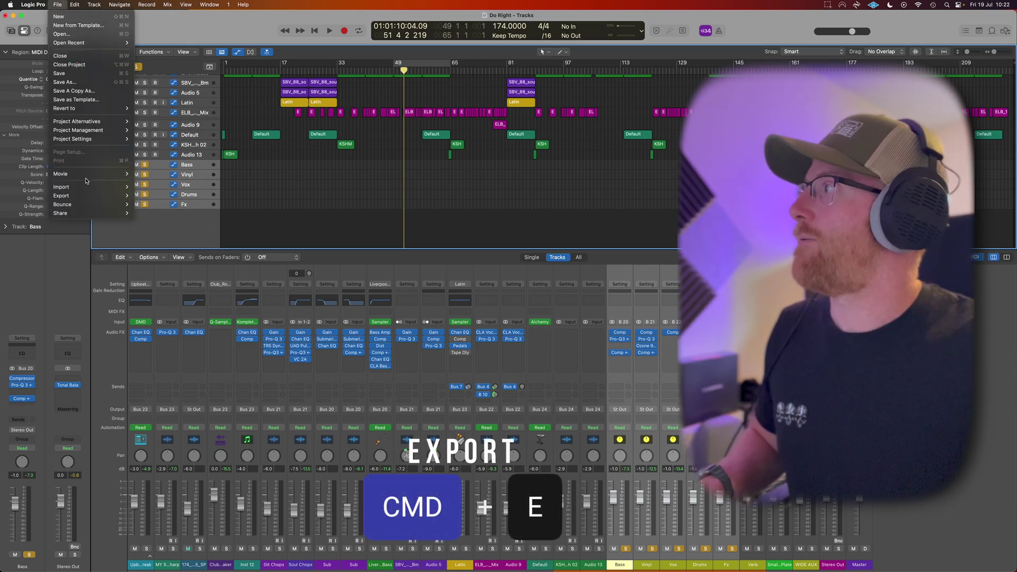
mouse_move(89, 196)
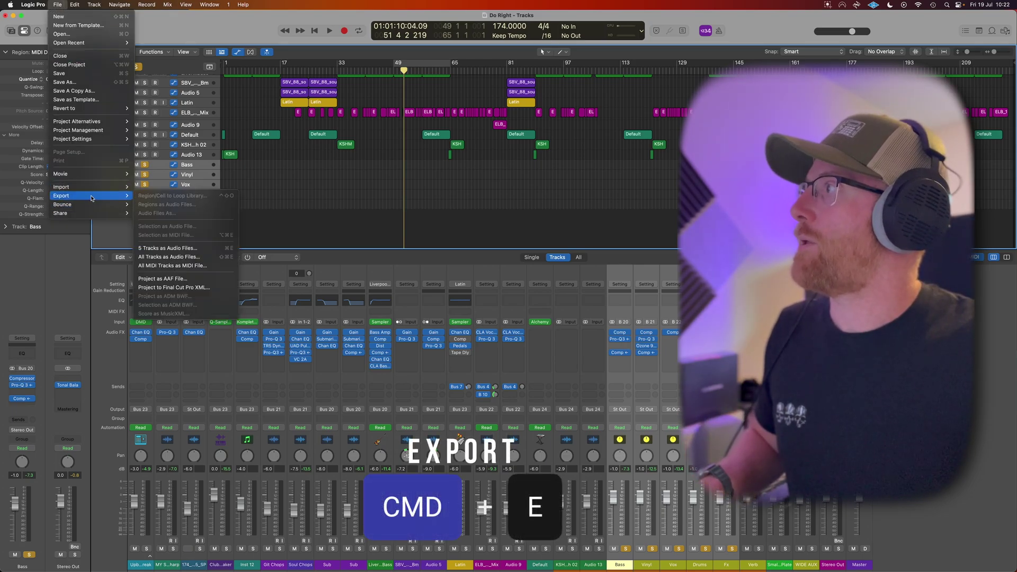
click(160, 249)
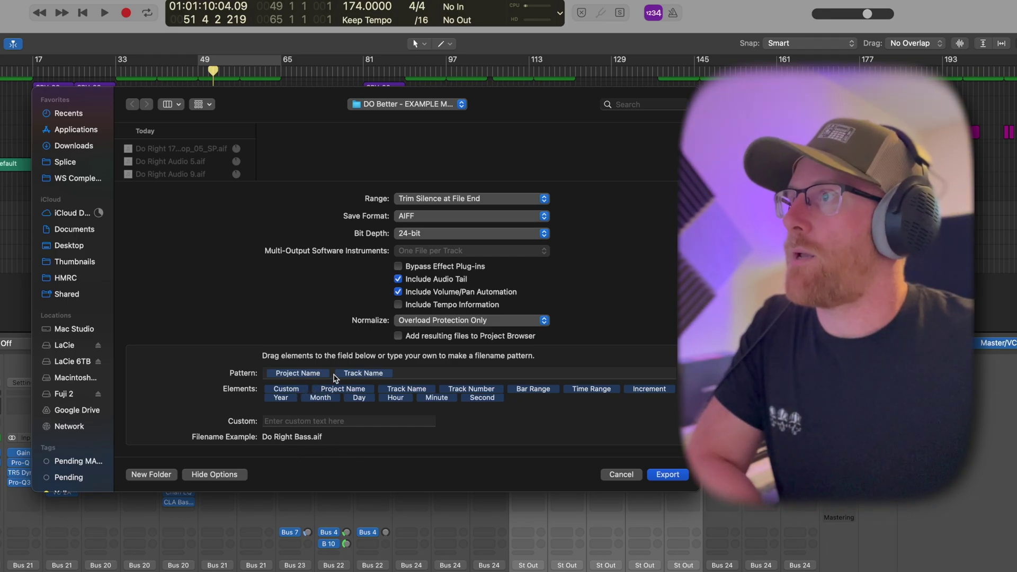
Step: Add the text "Bus" after Project Name and Track Name in the export filename pattern
click(400, 373)
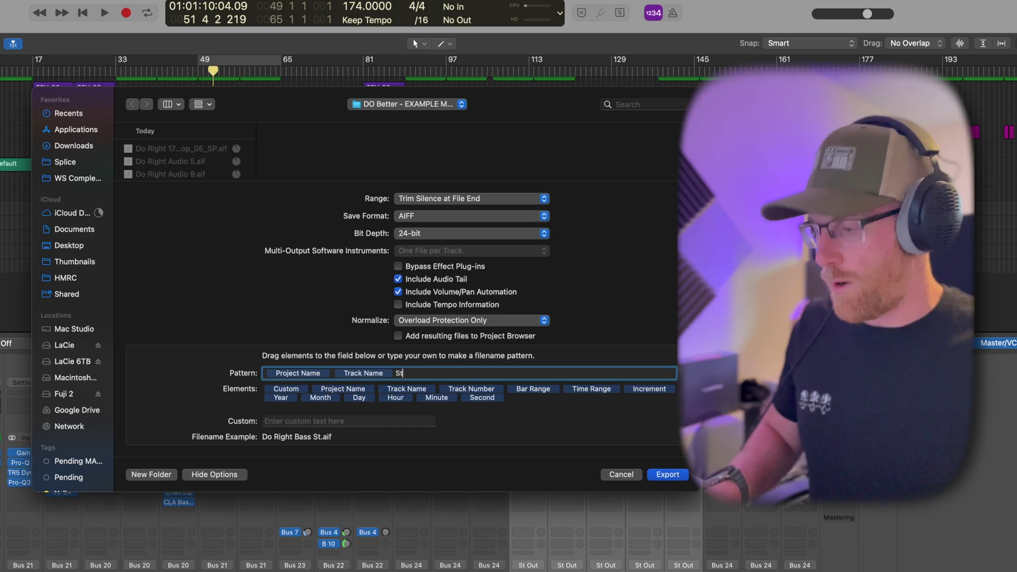
text(S)
key(BackSpace)
text(Bus)
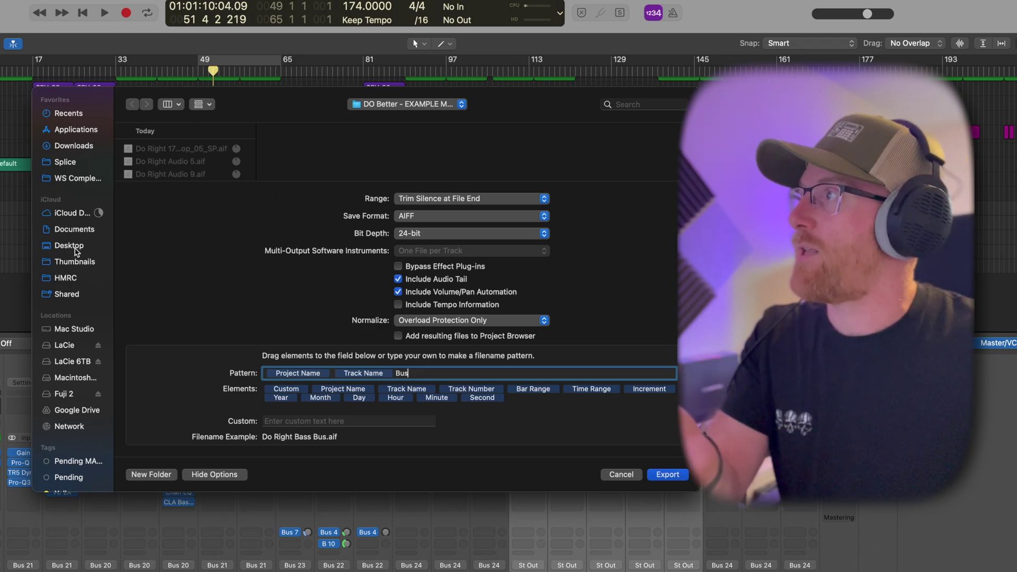
Step: Create a "Do Right STEMS EXAMPLE" folder on the Desktop and export the bus tracks into it
click(70, 246)
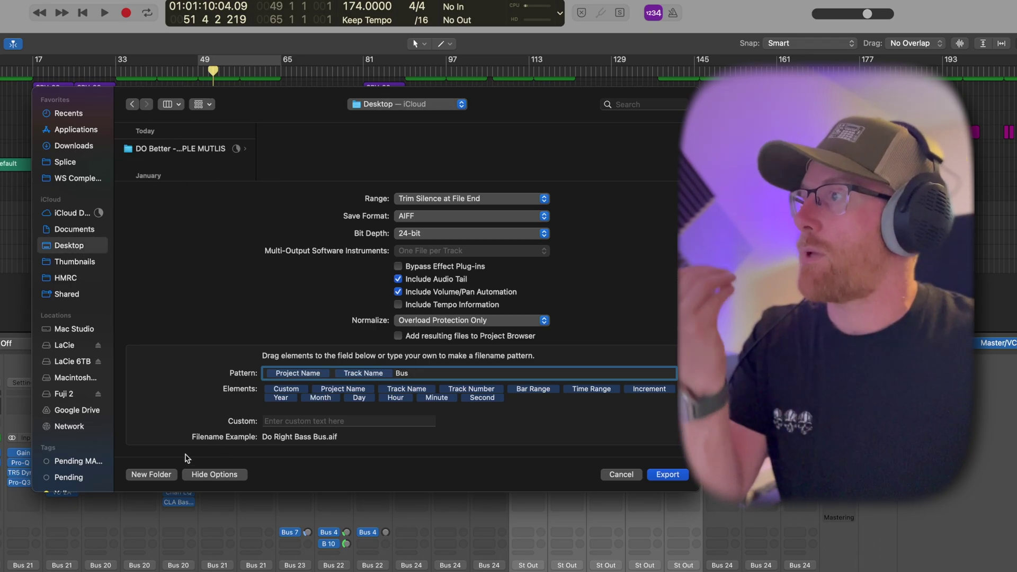
click(152, 475)
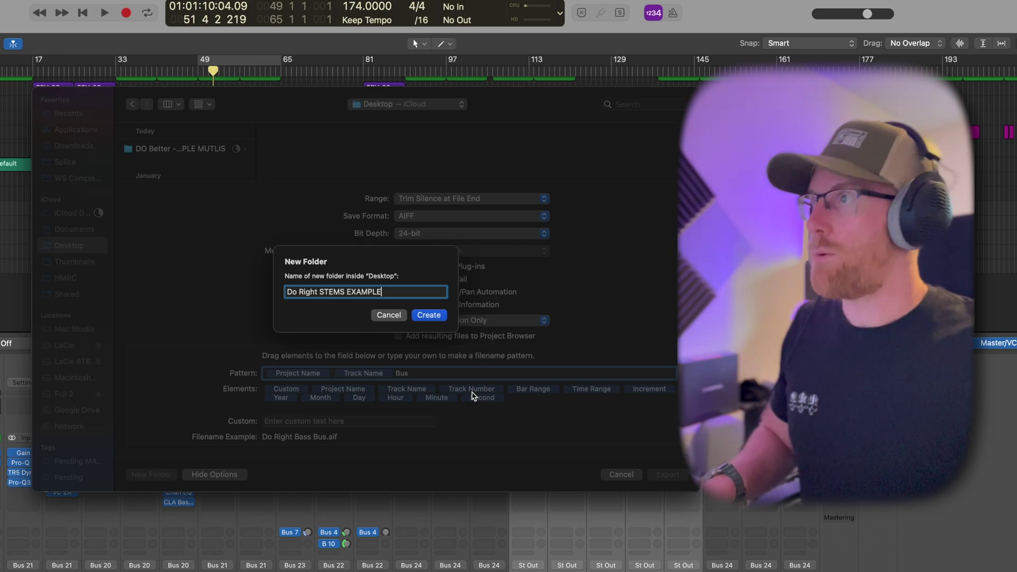
text(Do Right STEMS EXAMPLE)
key(Return)
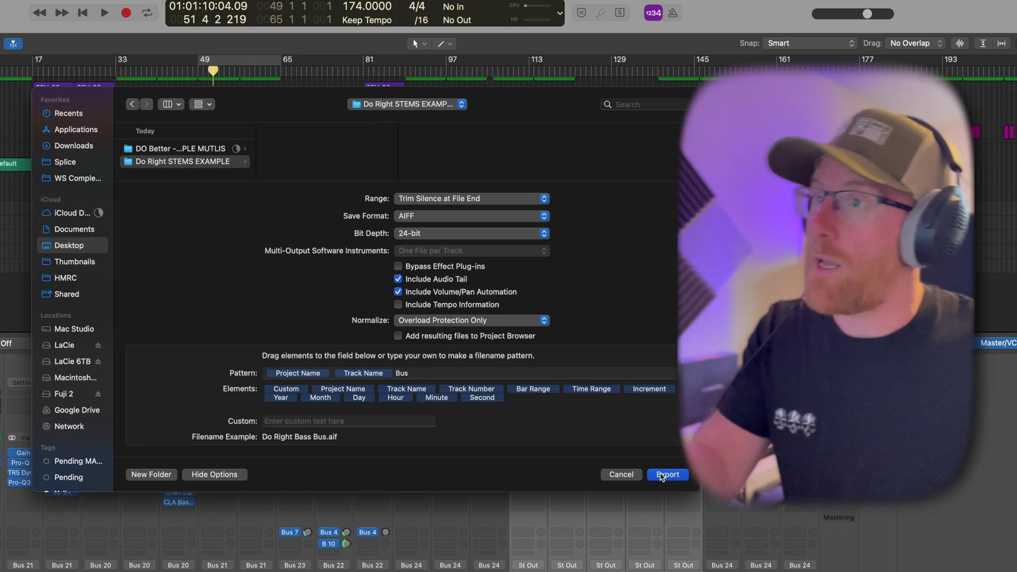
click(665, 474)
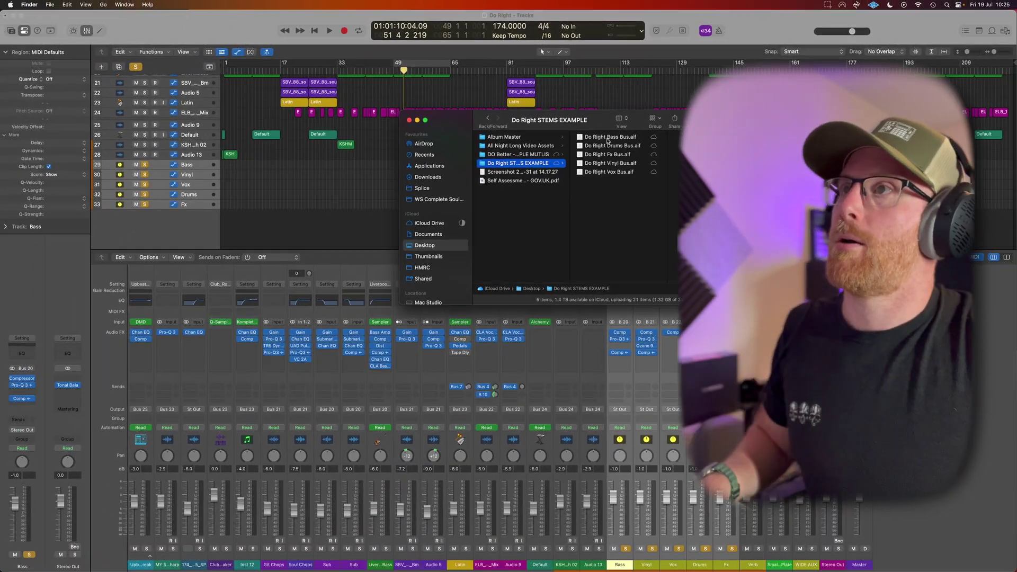
Step: Add the five bus files from Finder's "Do Right STEMS EXAMPLE" folder to new tracks below the Fx track in Logic Pro
click(532, 163)
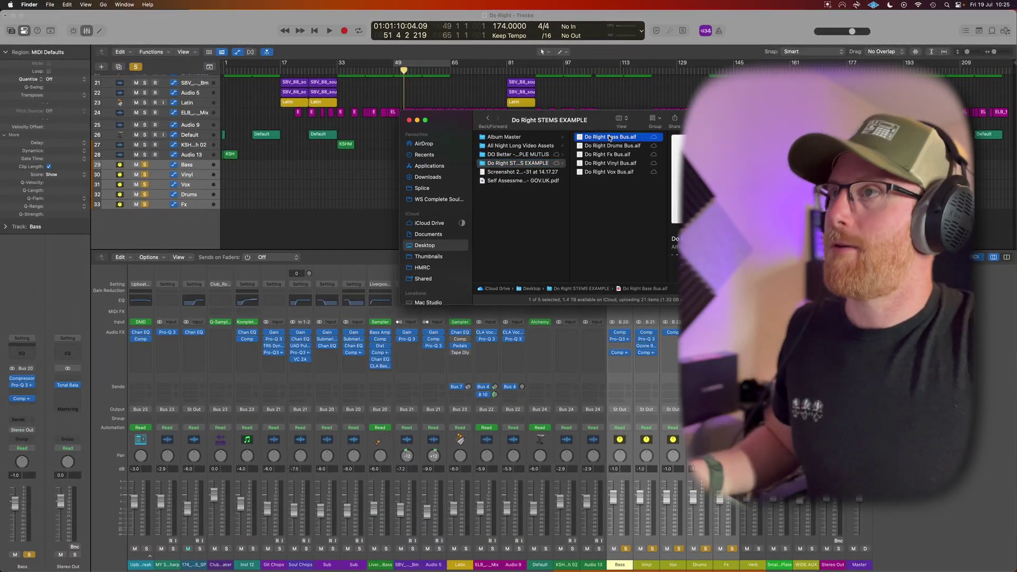
shift+click(609, 172)
drag(599, 138, 223, 226)
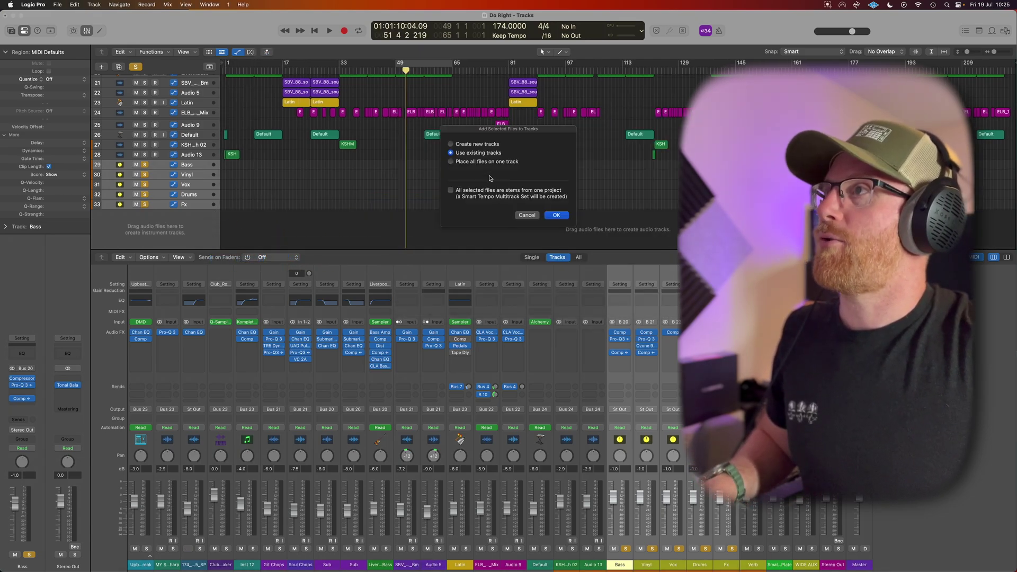
click(555, 215)
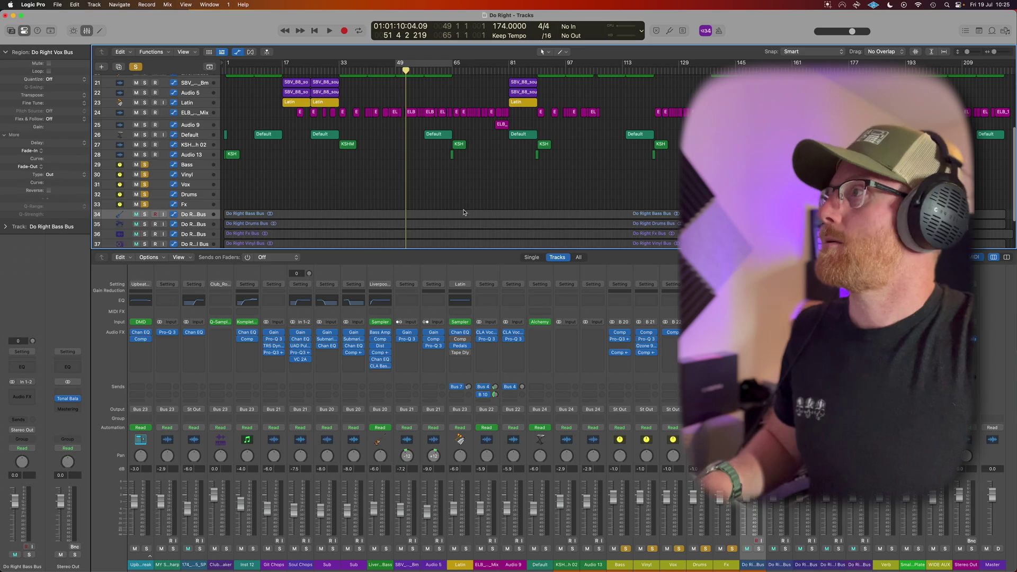
Step: Solo only the five imported stem tracks instead of the original bus tracks and play them back
click(146, 199)
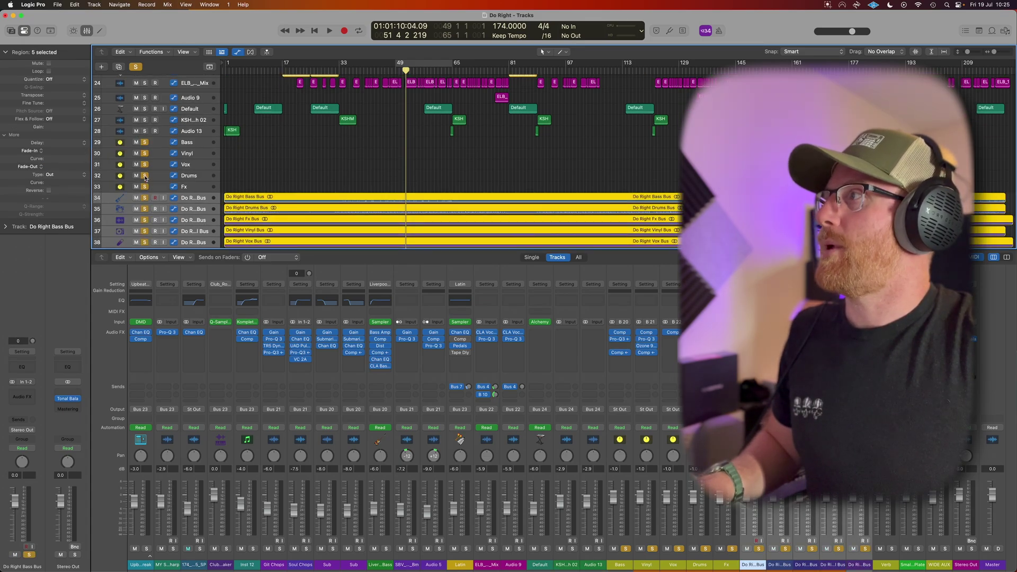
click(138, 67)
click(145, 199)
scroll(310, 178, down, 3)
key(space)
scroll(310, 178, up, 5)
scroll(310, 178, down, 5)
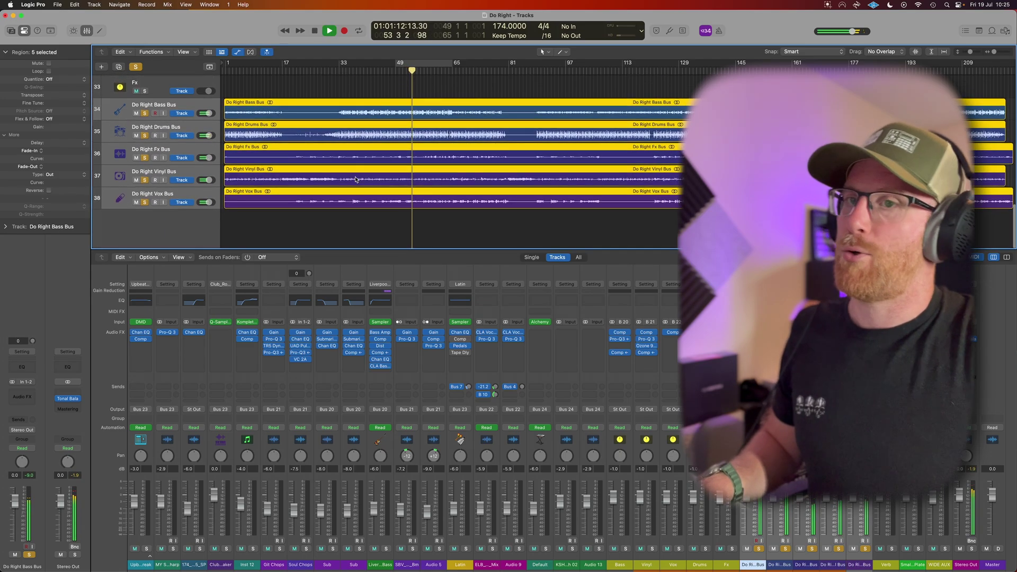